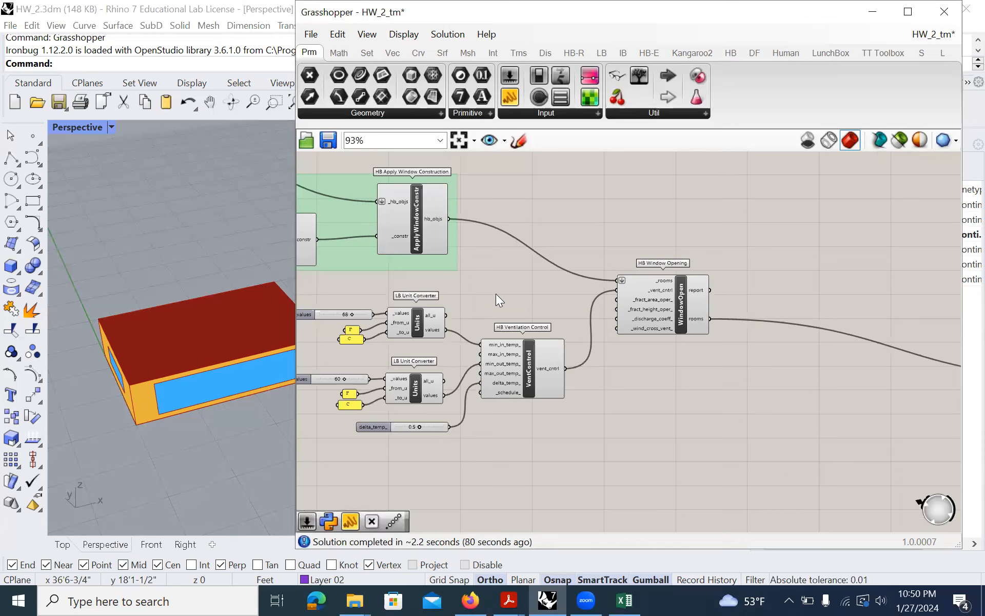
right_click_drag(653, 356, 501, 242)
right_click_drag(541, 298, 550, 286)
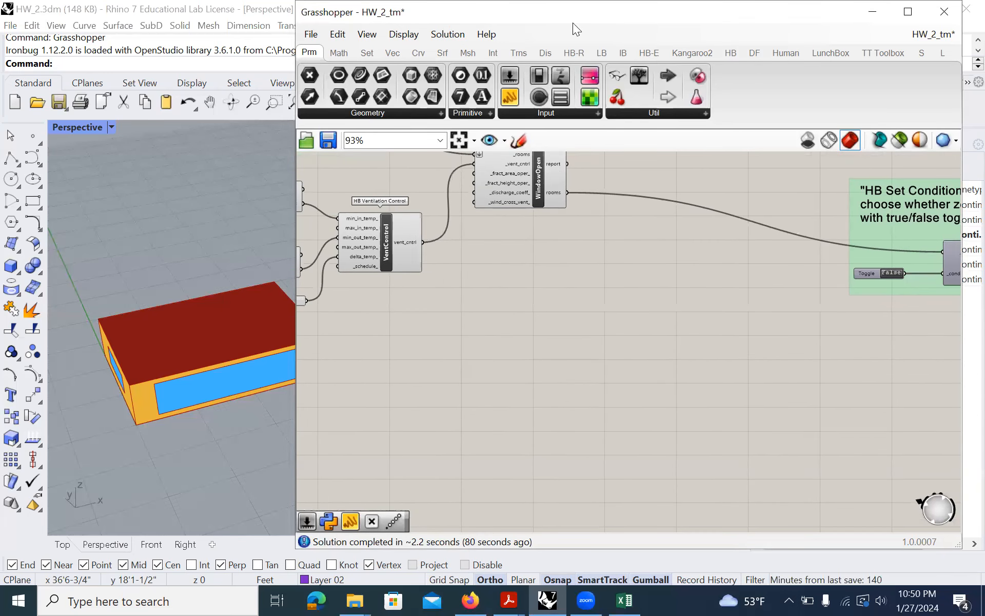
mouse_move(517, 441)
left_mouse_down()
mouse_move(517, 377)
mouse_move(564, 334)
mouse_move(606, 364)
mouse_move(614, 437)
left_mouse_up()
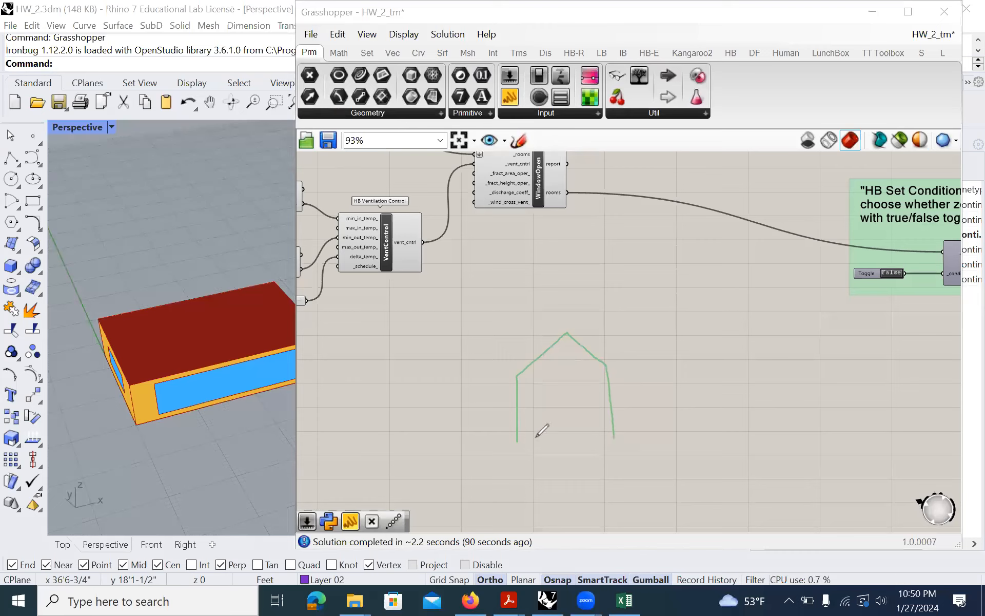
left_click_drag(517, 442, 615, 441)
left_click_drag(506, 394, 517, 405)
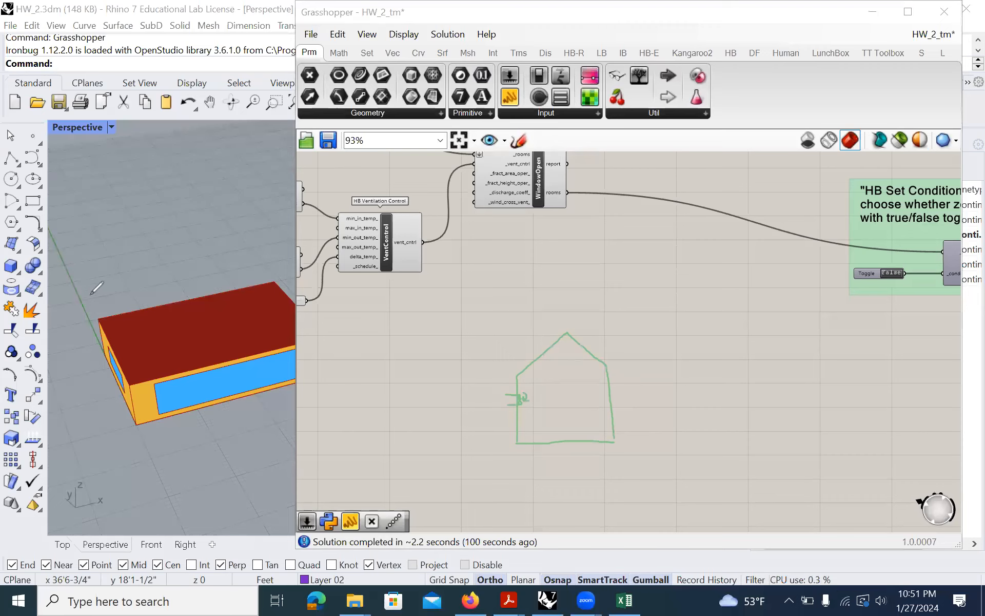
mouse_move(475, 401)
left_mouse_down()
mouse_move(540, 401)
mouse_move(545, 420)
mouse_move(575, 421)
left_mouse_up()
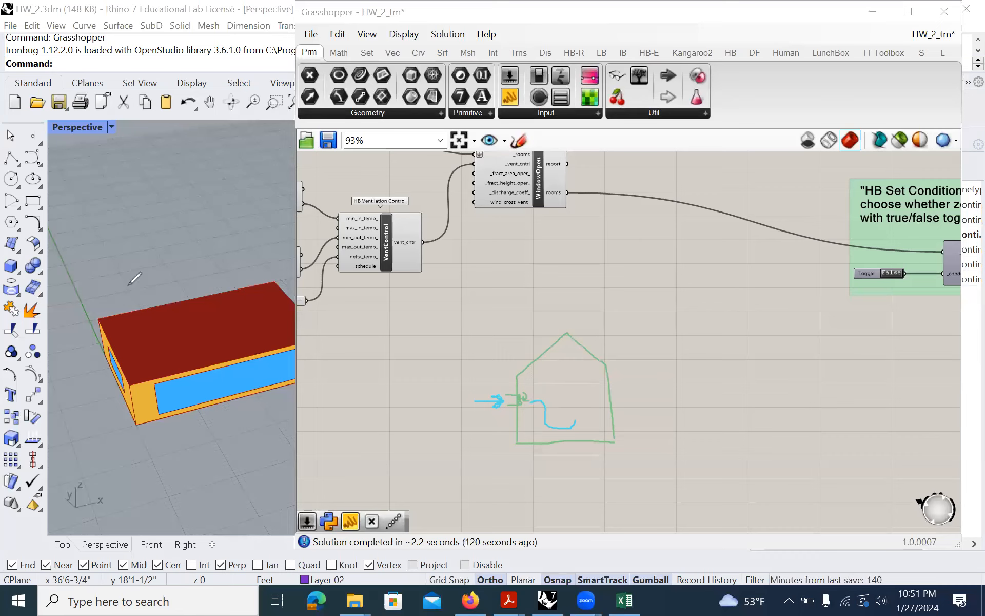
mouse_move(608, 394)
left_mouse_down()
mouse_move(623, 398)
mouse_move(611, 404)
left_mouse_up()
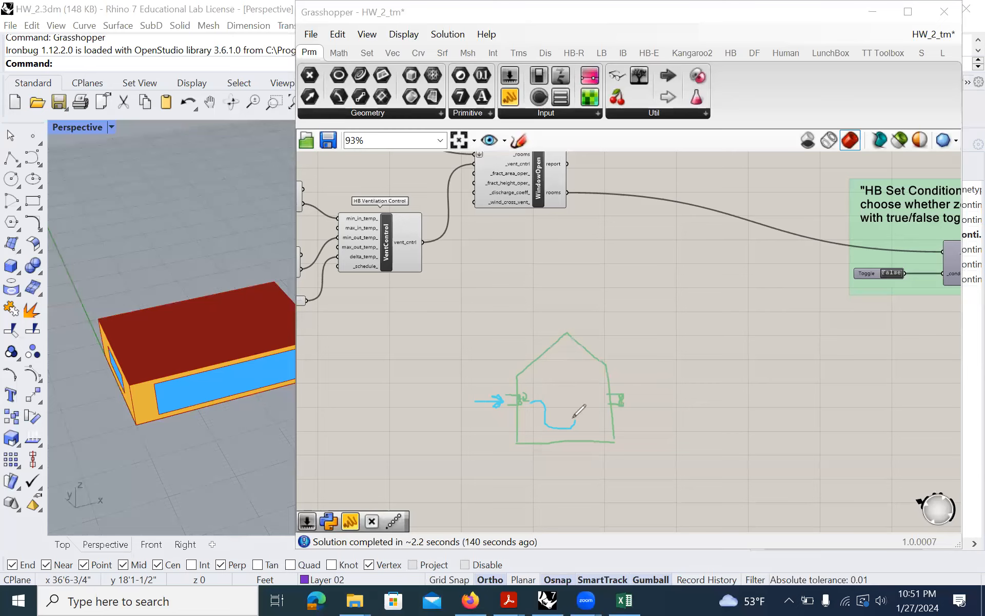
mouse_move(575, 412)
left_mouse_down()
mouse_move(589, 389)
mouse_move(602, 393)
left_mouse_up()
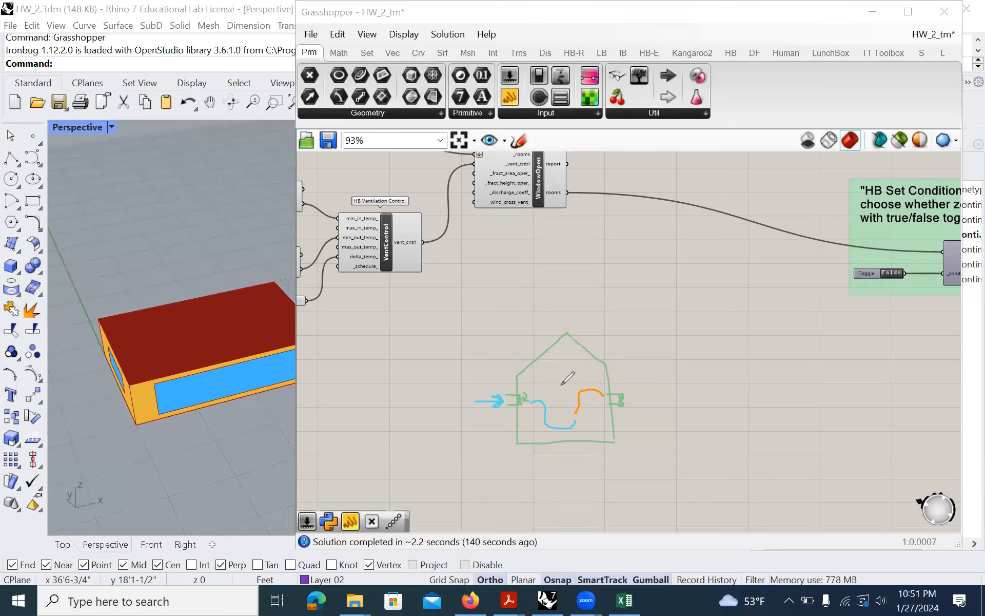
left_click_drag(627, 401, 646, 398)
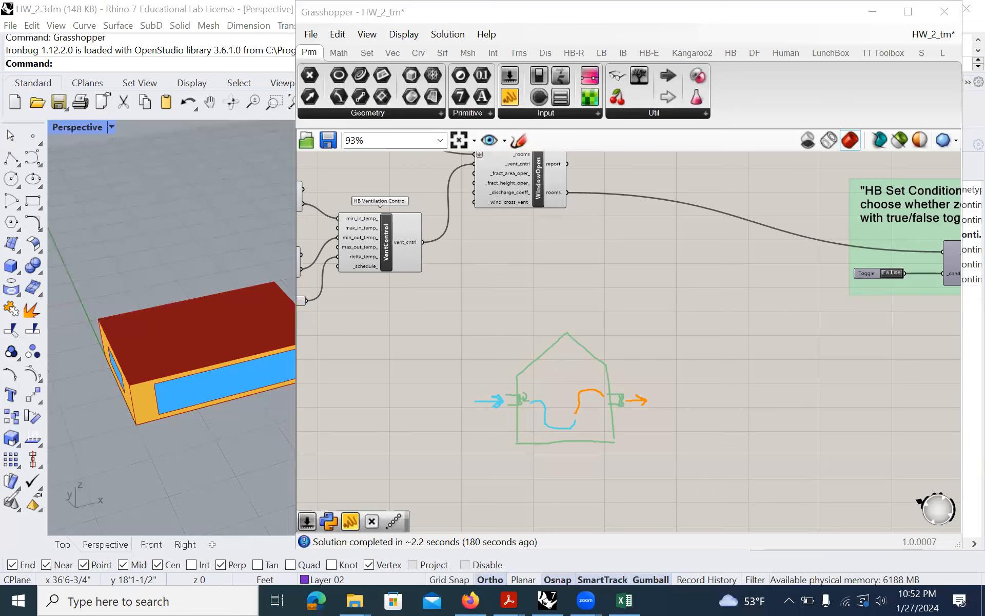
left_click(5, 504)
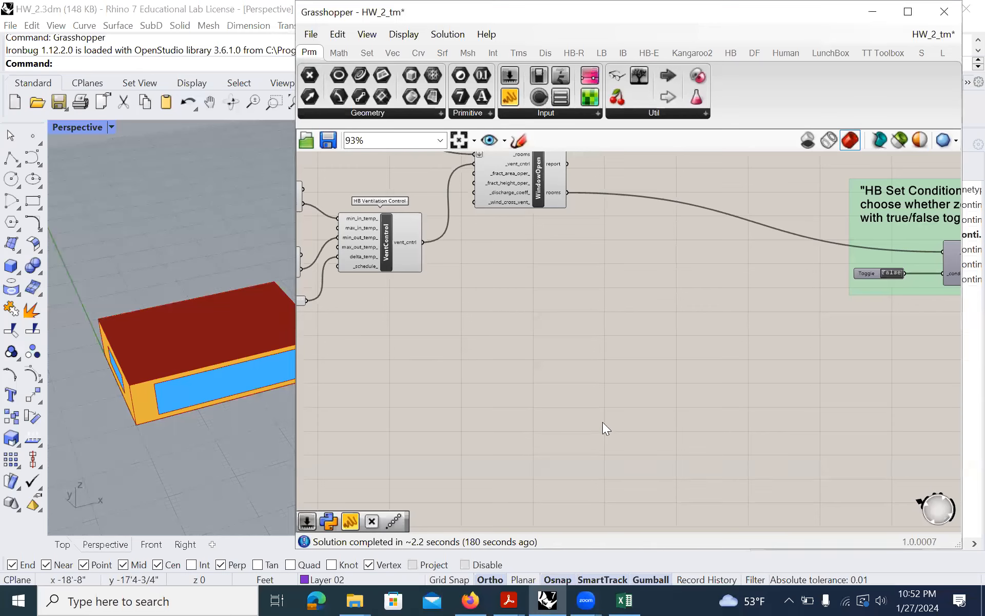
Shift HB Window Opening and HB Ventilation Control, with their unit converters and sliders, slightly on the canvas.
scroll(634, 392, "down", 3)
right_click_drag(608, 371, 620, 422)
right_click_drag(464, 380, 569, 385)
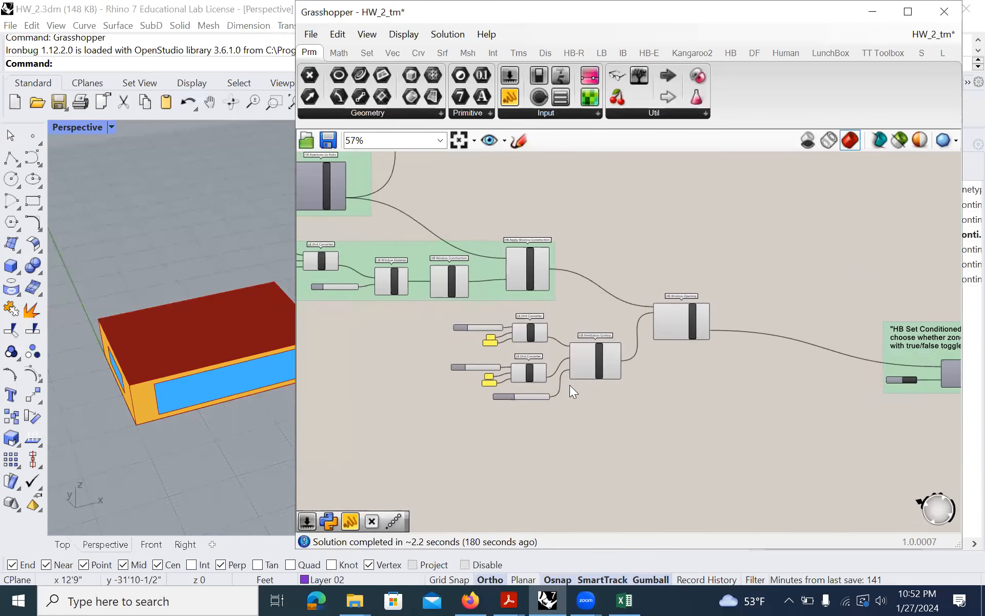
left_click_drag(664, 426, 435, 309)
left_click_drag(686, 328, 704, 346)
scroll(627, 388, "up", 4)
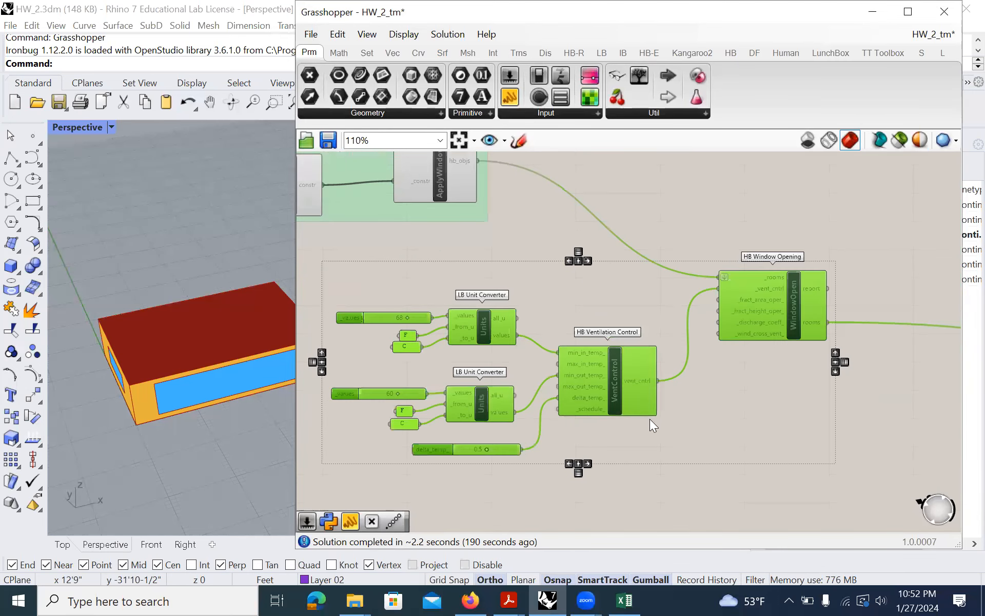
left_click_drag(624, 389, 632, 388)
left_click(637, 426)
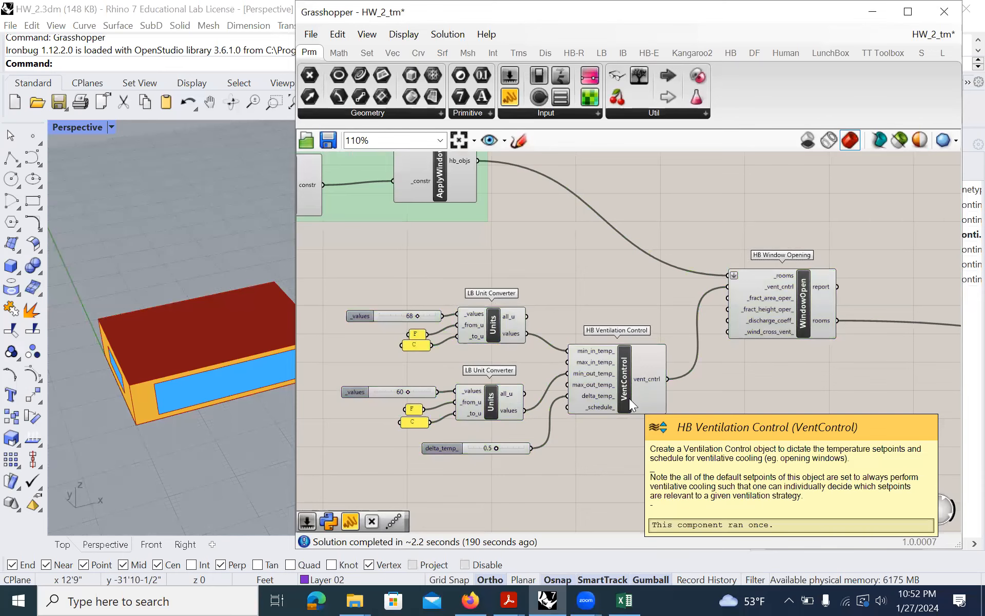
Add an HB Fan Ventilation component from the Honeybee Energy loads just below HB Window Opening.
scroll(540, 364, "down", 2)
right_click_drag(668, 368, 703, 370)
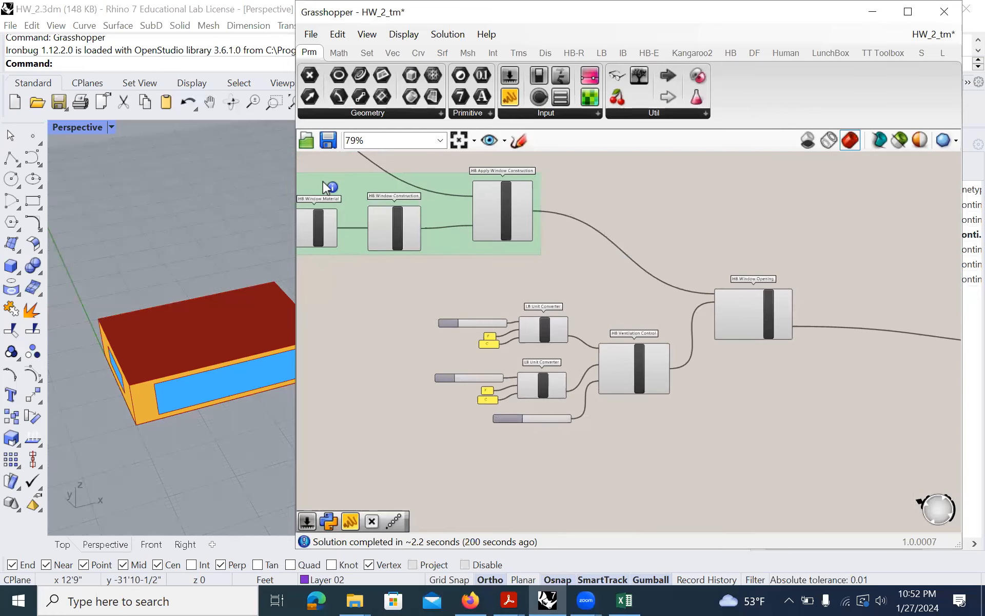
right_click_drag(752, 392, 733, 364)
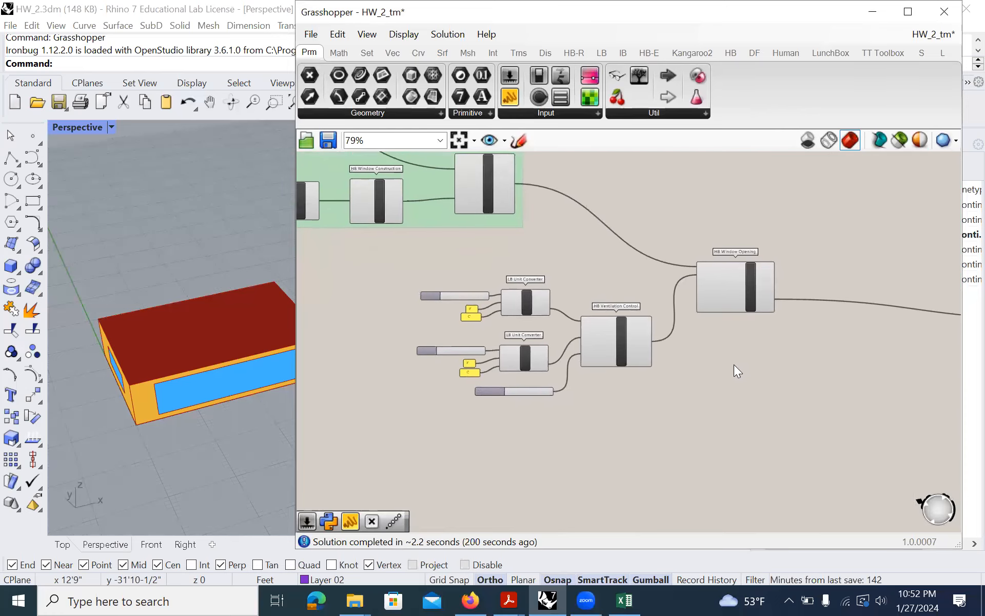
left_click(766, 293)
scroll(772, 318, "up", 3)
left_click(782, 357)
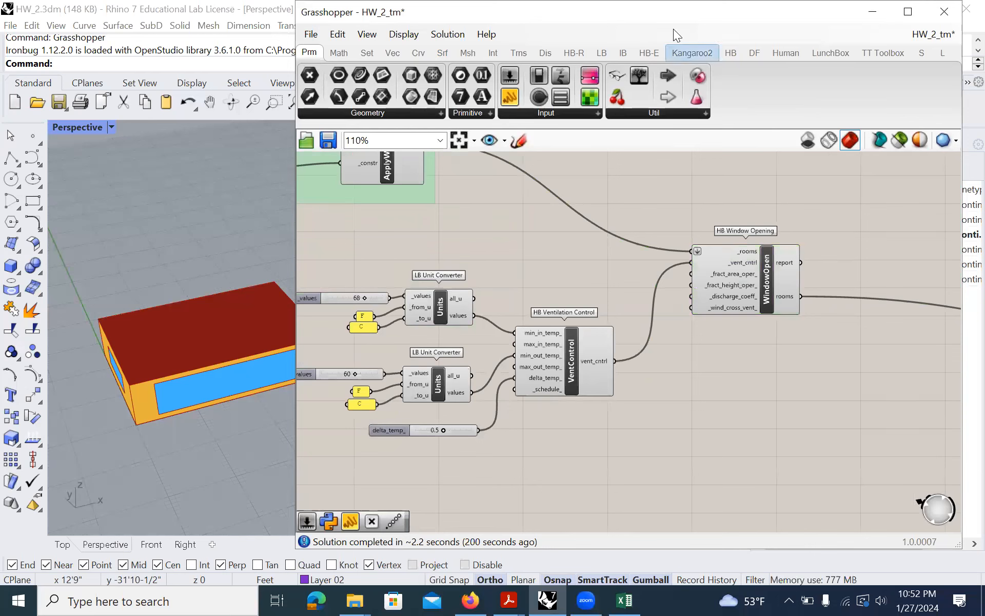
left_click(651, 53)
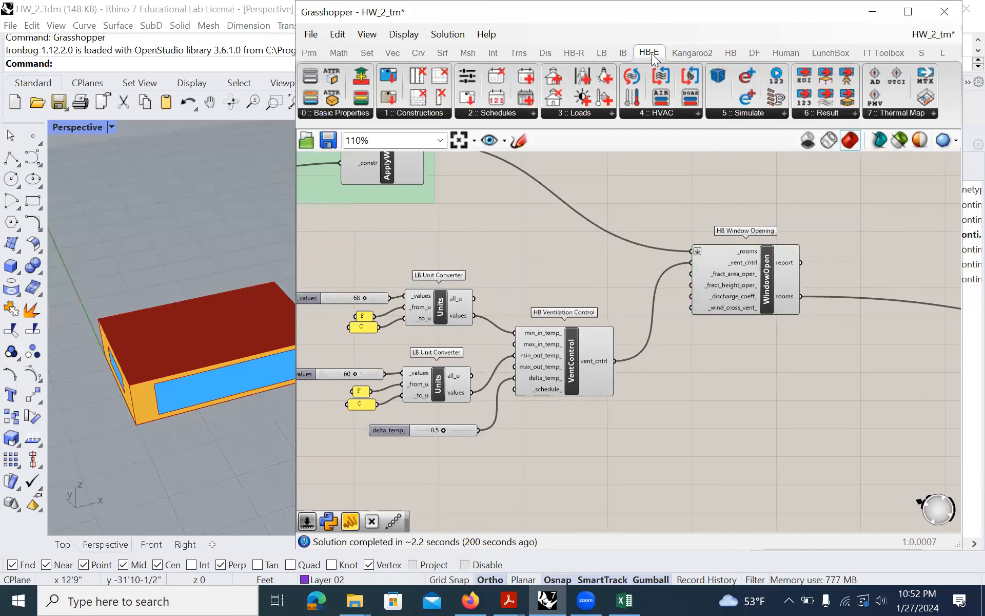
left_click(598, 112)
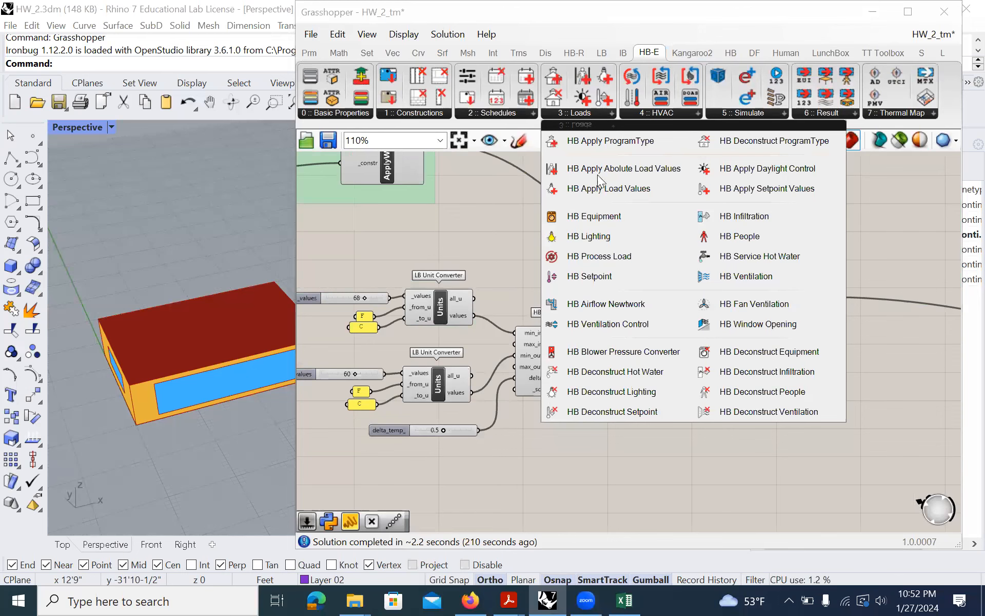
left_click_drag(746, 307, 761, 351)
left_click_drag(805, 384, 802, 382)
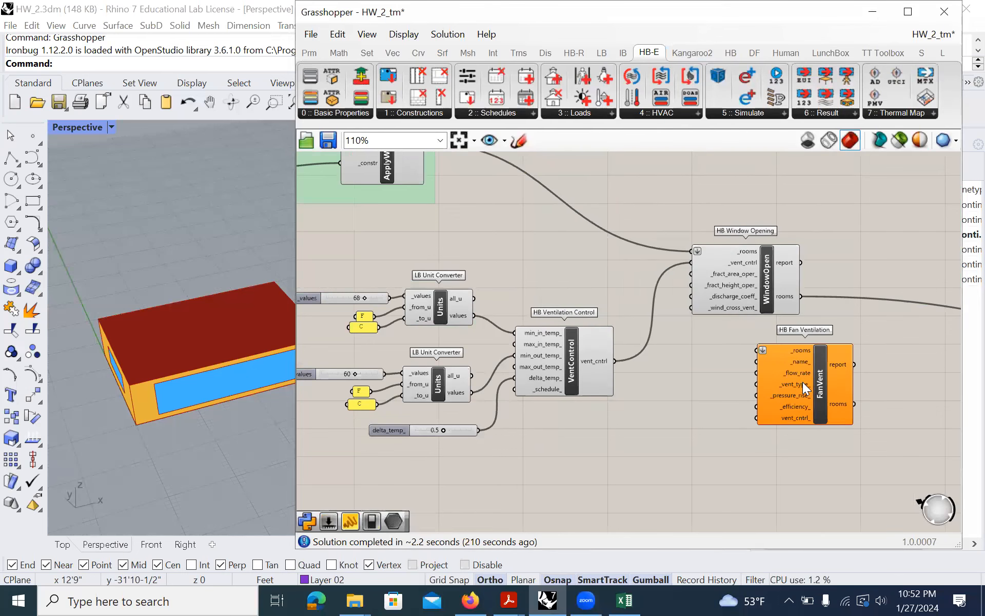
Connect the hb_objs output of HB Apply Window Construction to the _rooms input of HB Fan Ventilation.
right_click_drag(786, 398, 608, 385)
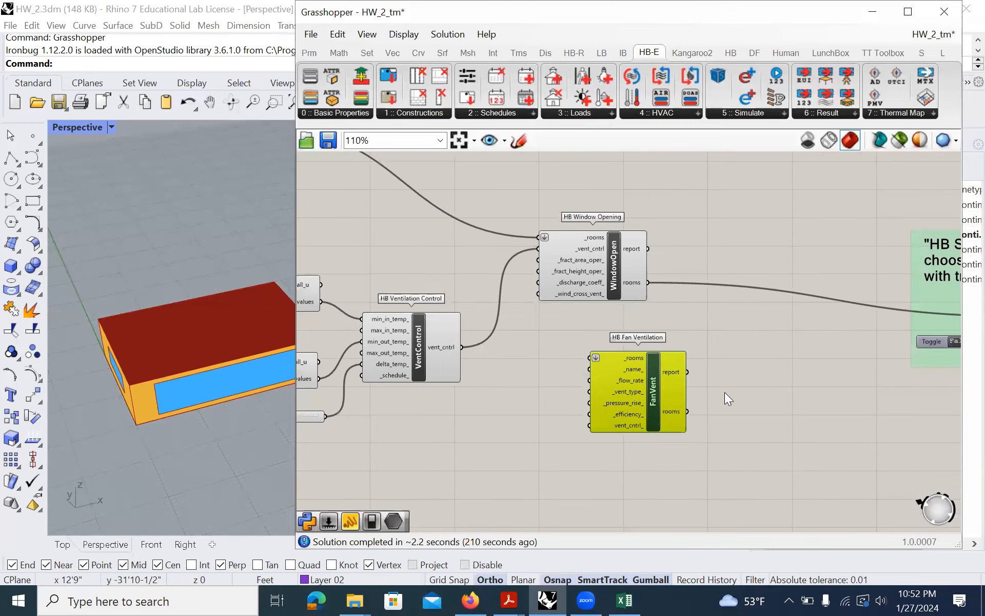
mouse_move(629, 360)
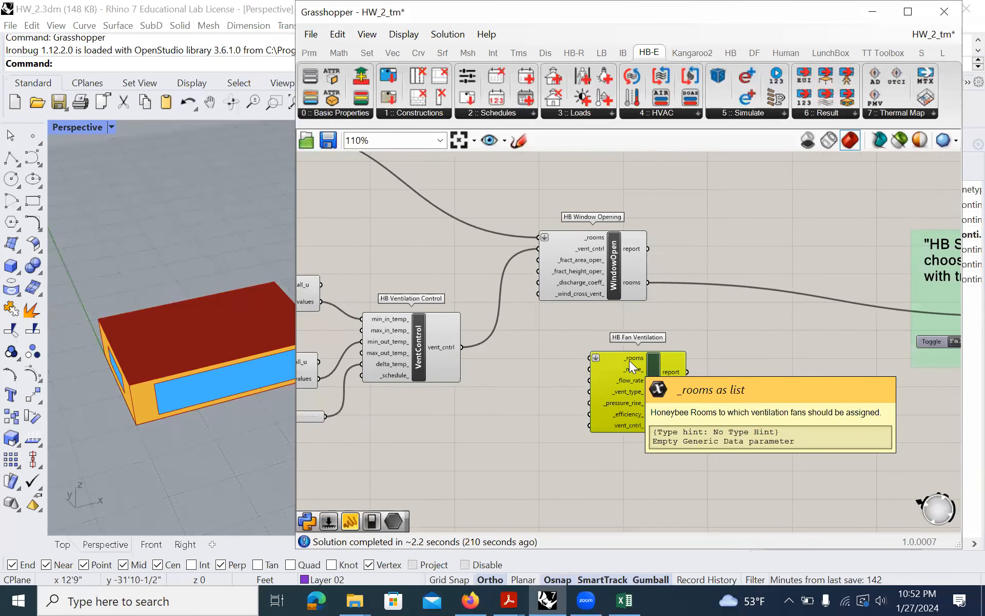
scroll(515, 273, "down", 3)
scroll(410, 228, "up", 3)
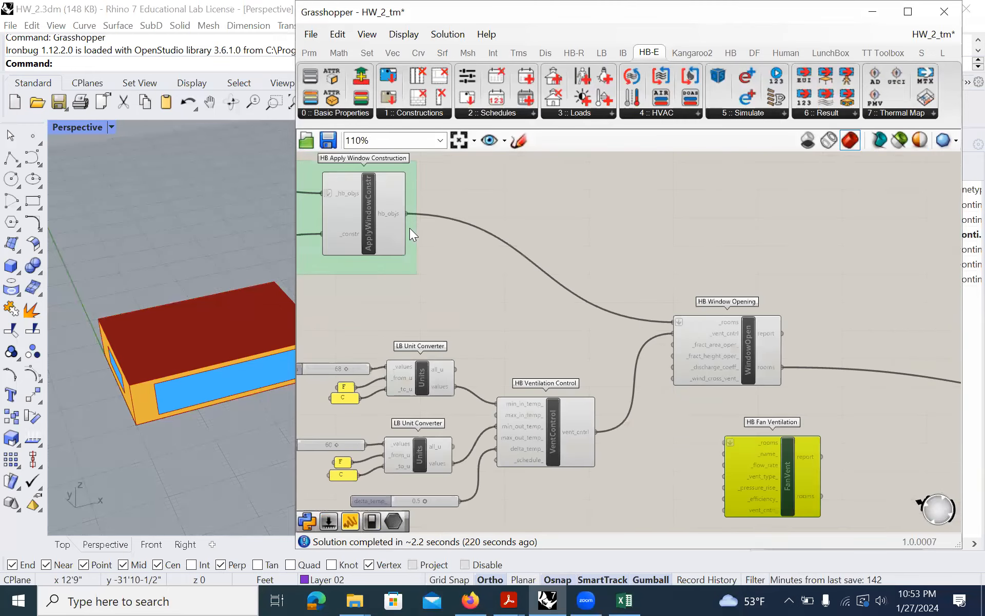
left_click_drag(411, 217, 723, 441)
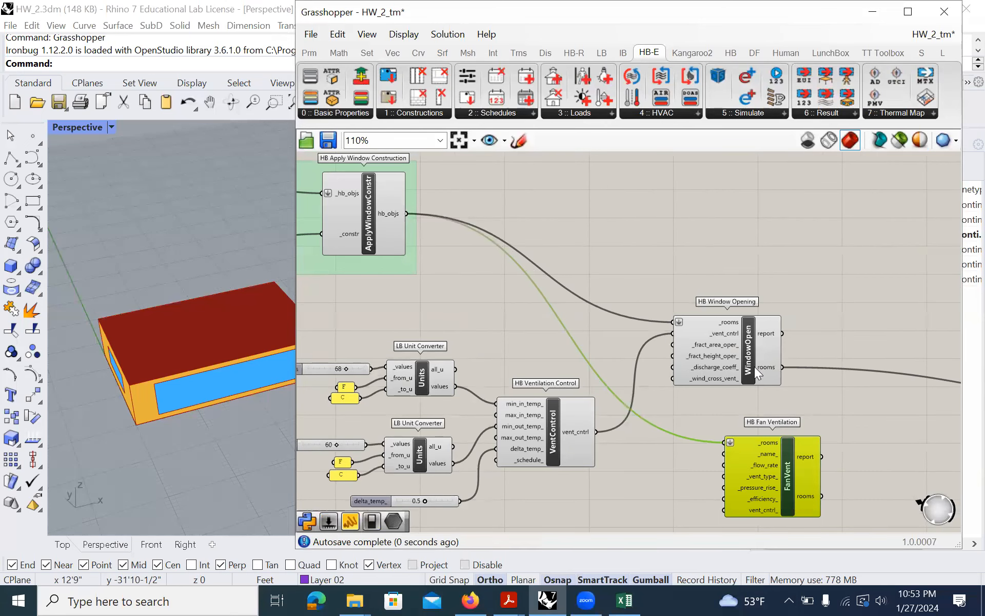
left_click_drag(754, 366, 739, 354)
Connect the rooms output of HB Fan Ventilation to HB Set Conditioned in place of the window opening's rooms.
scroll(756, 490, "up", 2)
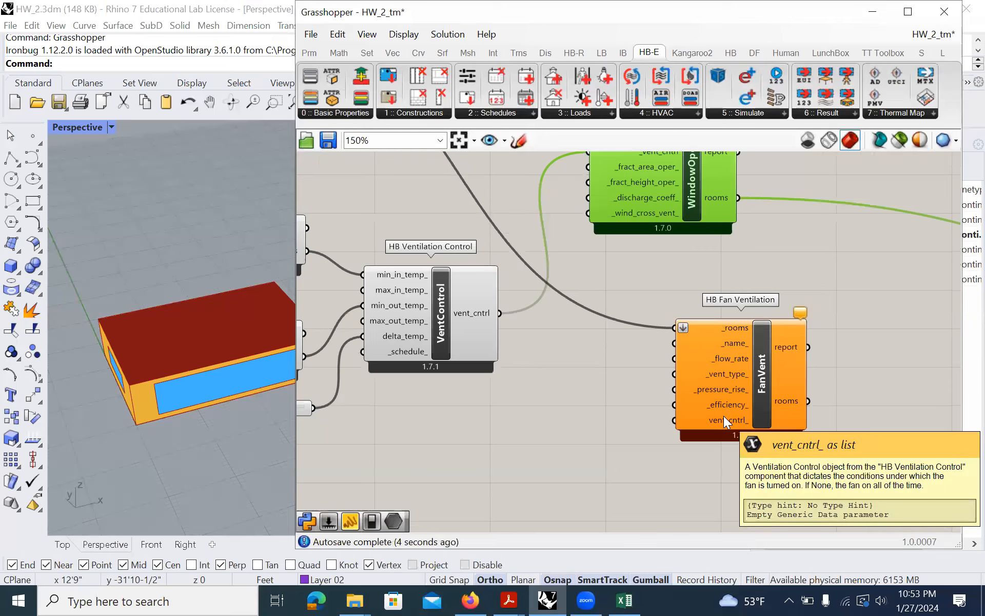
scroll(759, 386, "down", 3)
left_click_drag(734, 368, 876, 316)
scroll(664, 321, "down", 2)
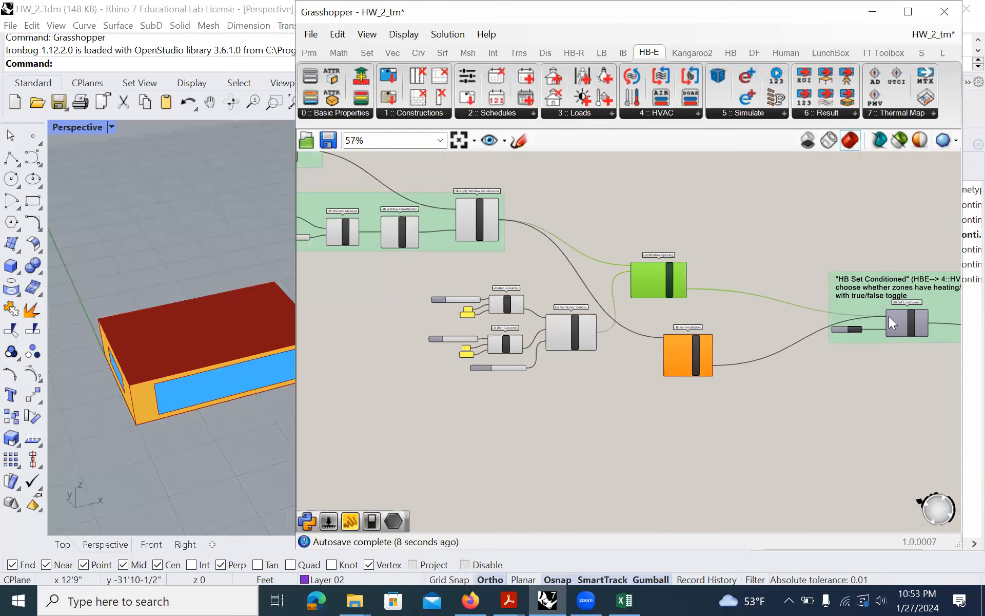
Move the HB Window Opening component clear of the other components and delete it.
left_click_drag(638, 288, 633, 414)
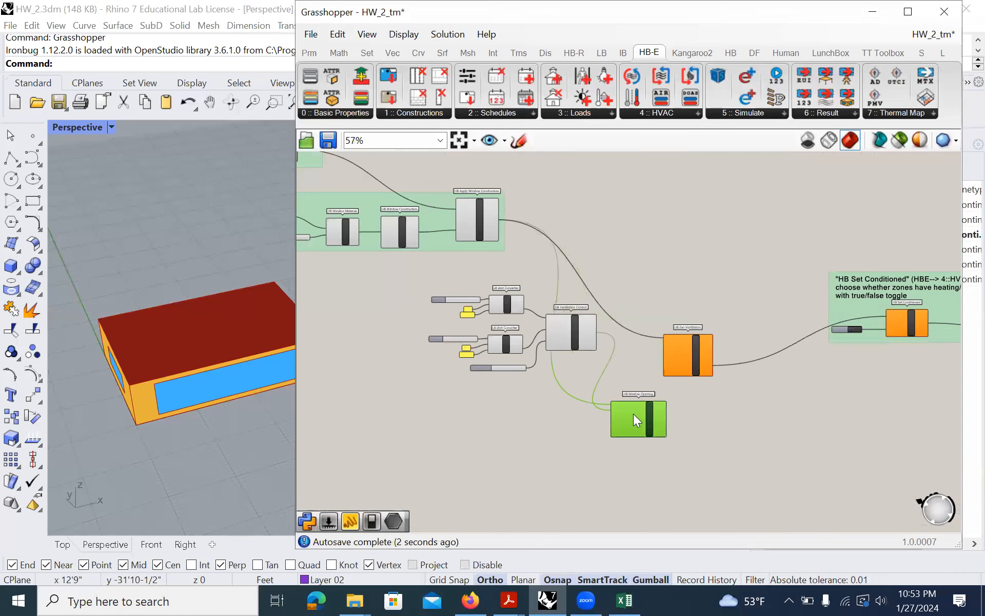
scroll(646, 424, "up", 3)
left_click_drag(676, 441, 683, 428)
left_click_drag(742, 470, 653, 398)
key("Delete")
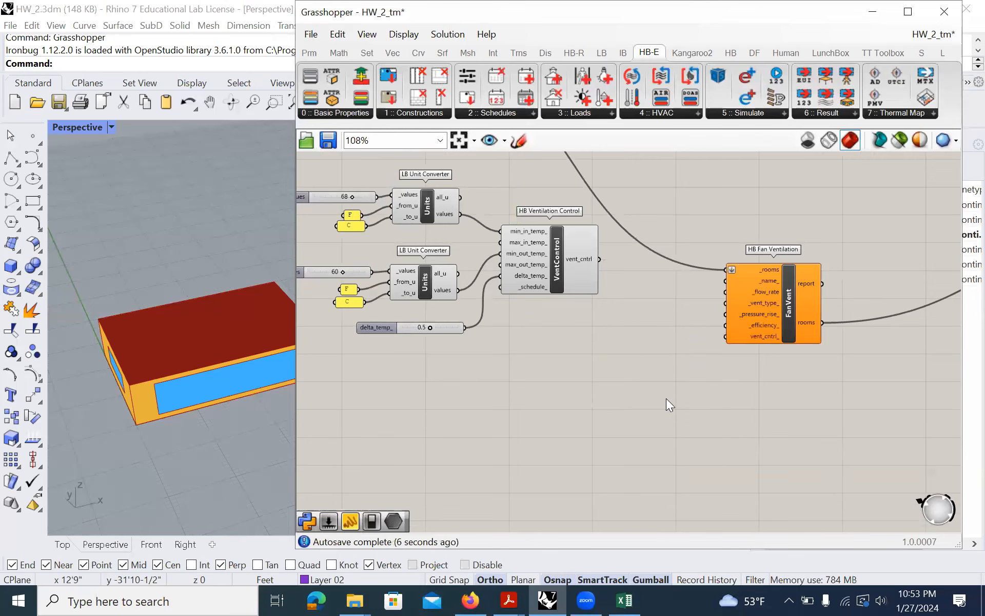
Reposition the ventilation control group and connect its vent_cntrl output to the vent_cntrl_ input of HB Fan Ventilation.
scroll(656, 366, "down", 3)
left_click_drag(620, 376, 328, 184)
left_click_drag(607, 298, 572, 336)
left_click(721, 324)
left_click_drag(639, 405, 429, 260)
left_click_drag(572, 339, 592, 302)
scroll(626, 304, "up", 4)
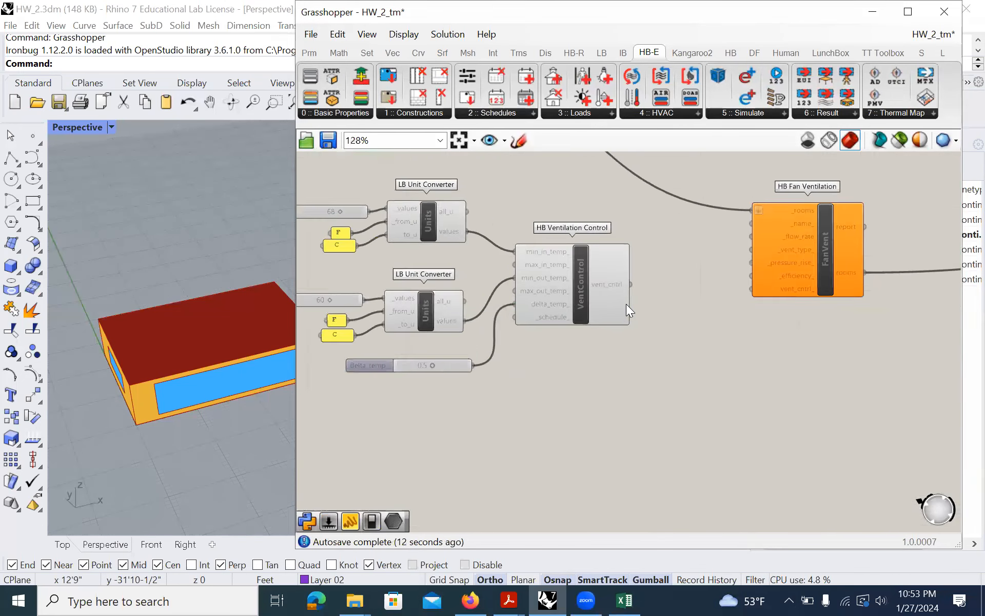
left_click_drag(630, 282, 763, 287)
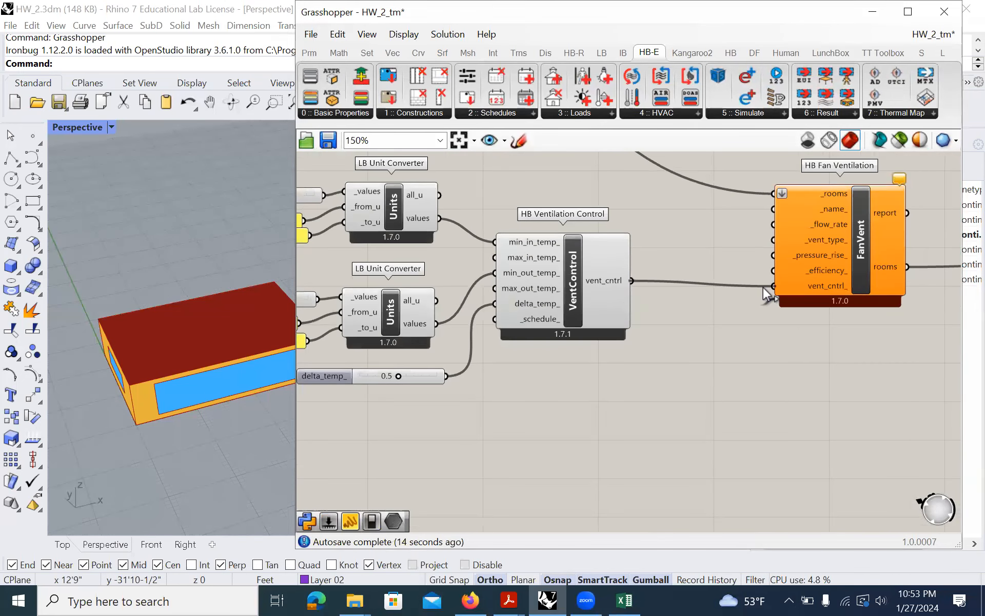
scroll(576, 332, "down", 1)
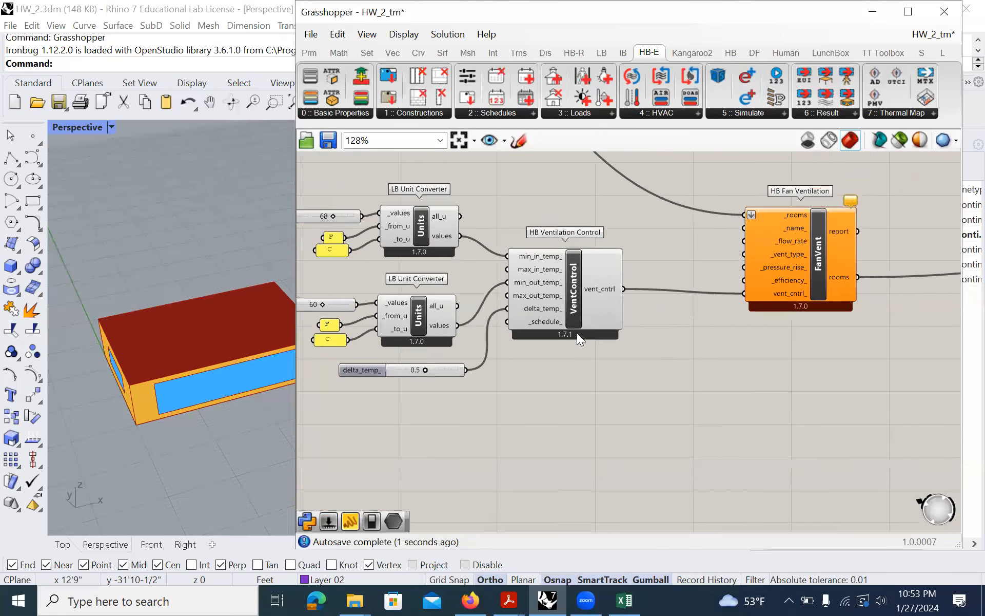
Move the ventilation control group lower on the canvas and nudge HB Fan Ventilation slightly upward.
scroll(577, 333, "down", 1)
left_click(564, 313)
left_click_drag(618, 388, 308, 209)
left_click_drag(565, 289, 571, 371)
left_click(859, 409)
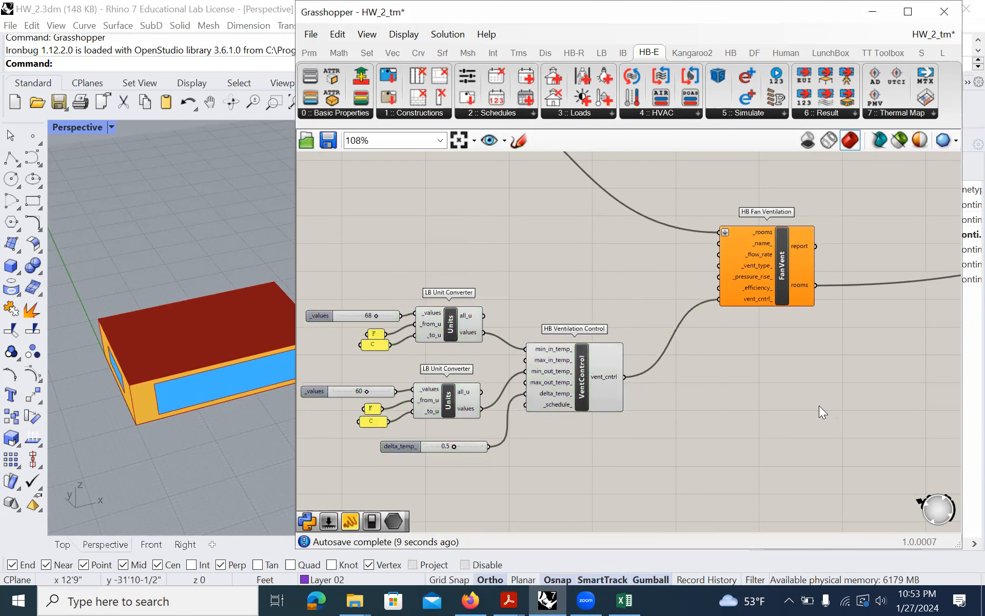
left_click_drag(776, 289, 764, 265)
Check the description of the _flow_rate input on HB Fan Ventilation.
right_click_drag(698, 316, 609, 351)
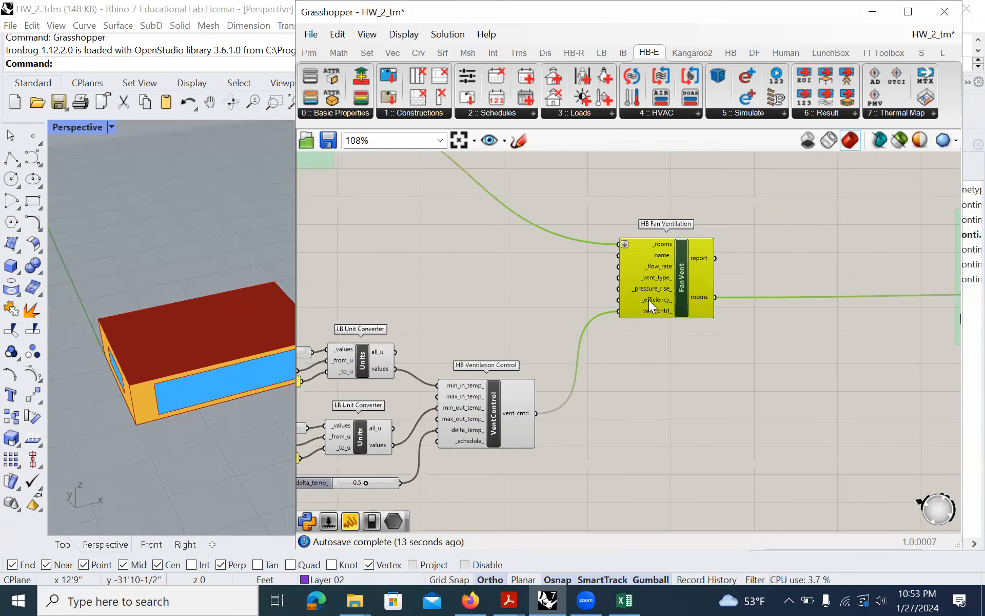
scroll(649, 300, "up", 3)
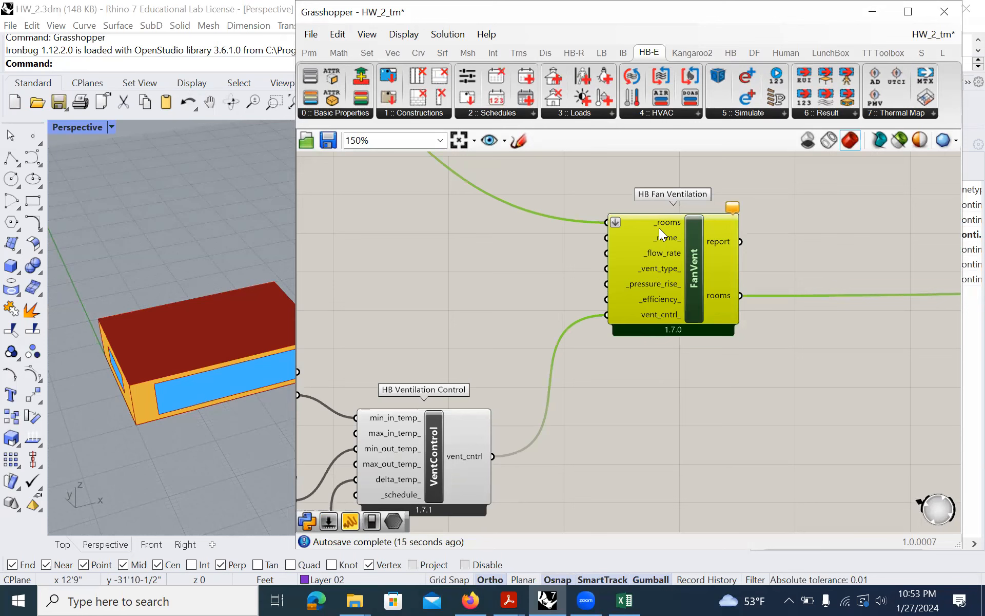
left_click(653, 345)
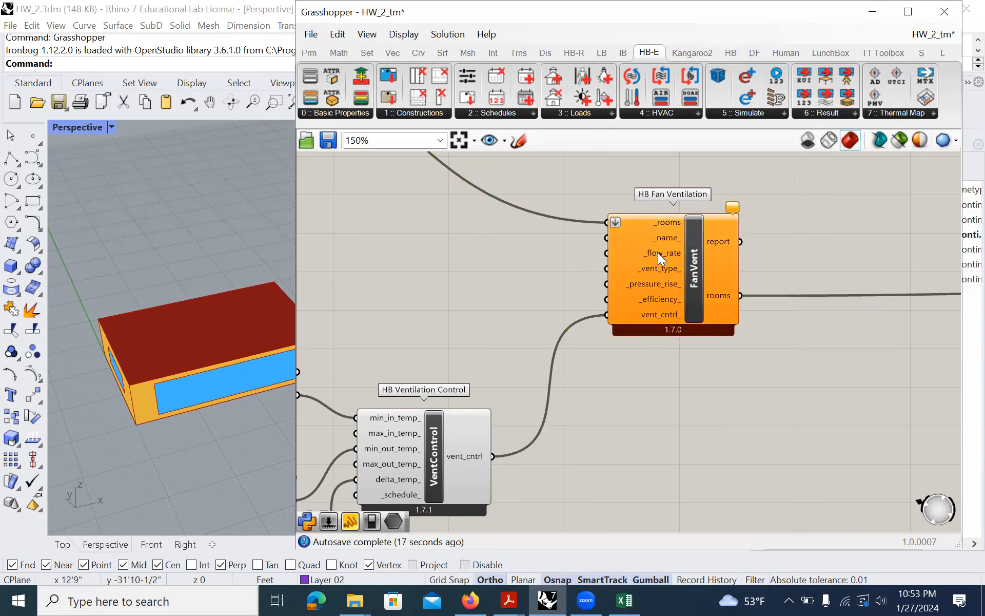
mouse_move(657, 253)
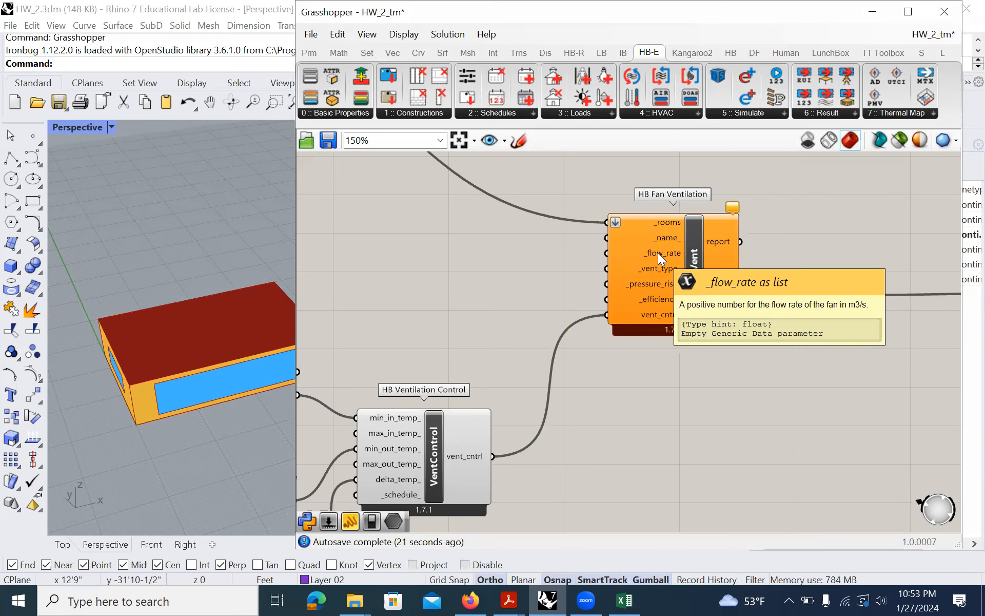
Move HB Fan Ventilation slightly higher on the canvas and widen the Grasshopper window.
left_click_drag(660, 279, 667, 257)
left_click(672, 329)
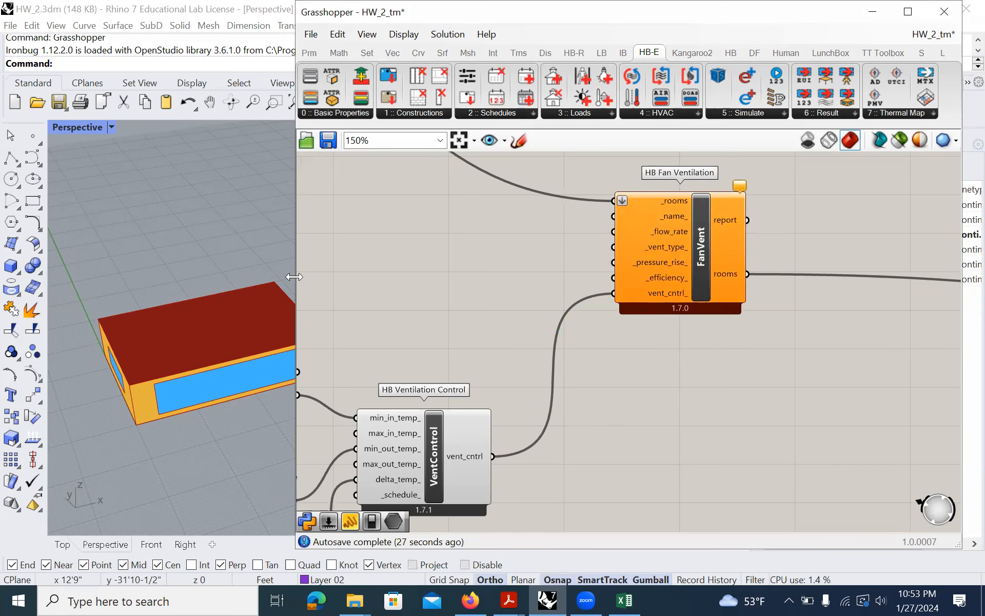
left_click_drag(294, 276, 252, 278)
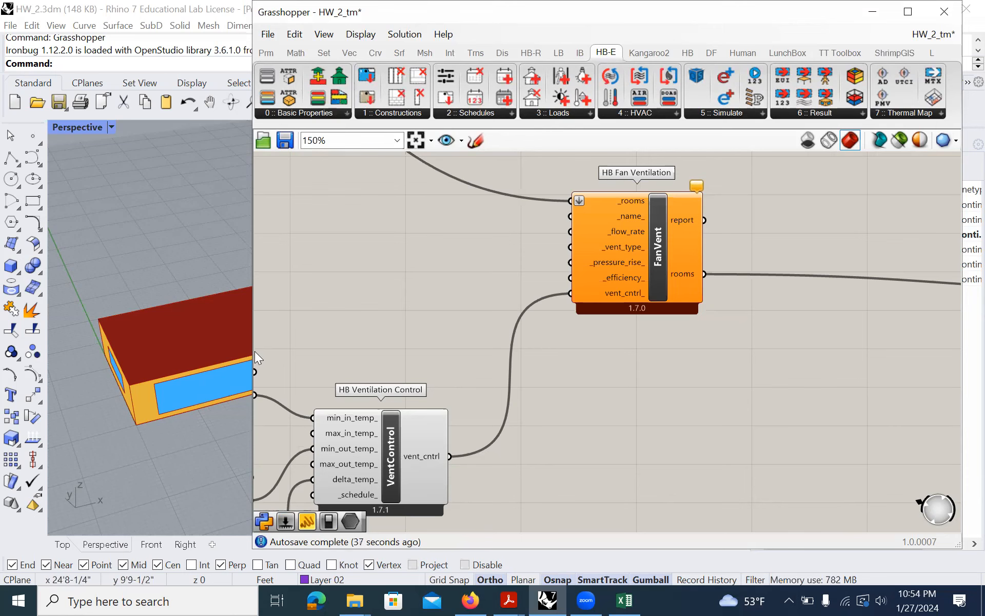
Narrow the Grasshopper window and add a number slider set to 600 near the HB Fan Ventilation component.
left_click_drag(254, 357, 326, 357)
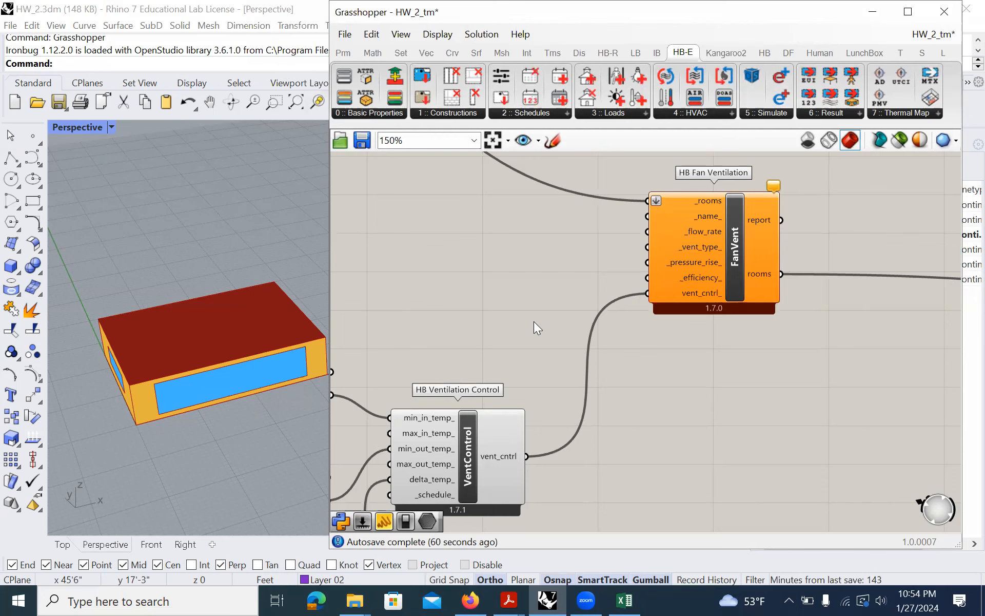
left_click(721, 52)
left_click(692, 55)
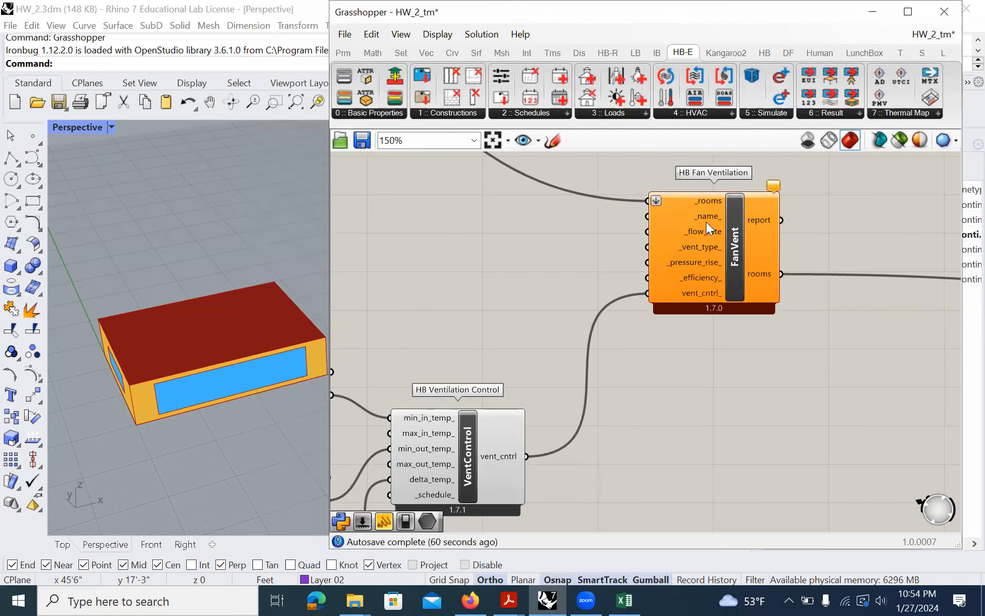
double_click(446, 259)
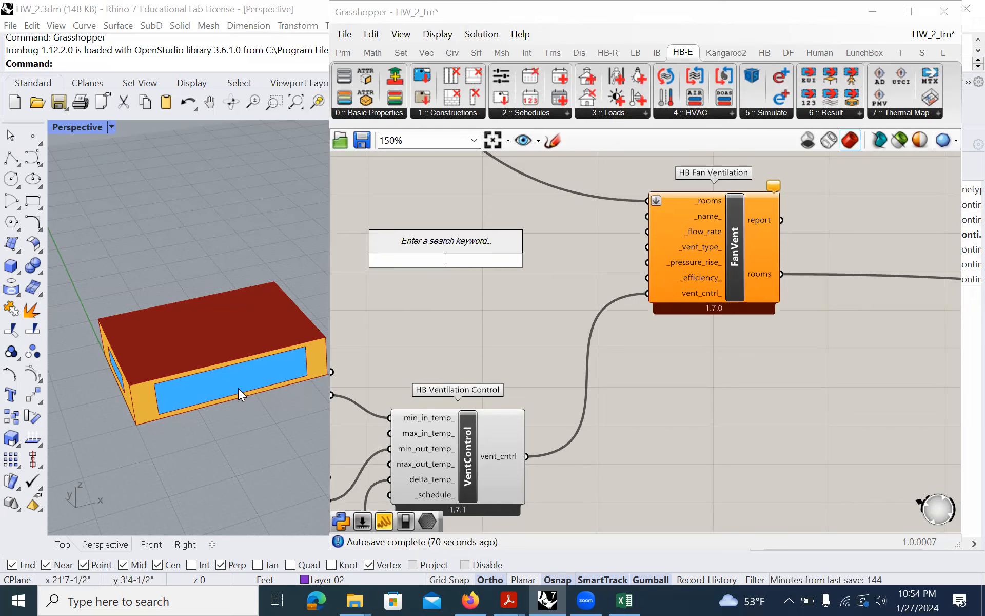
left_click(465, 290)
double_click(465, 290)
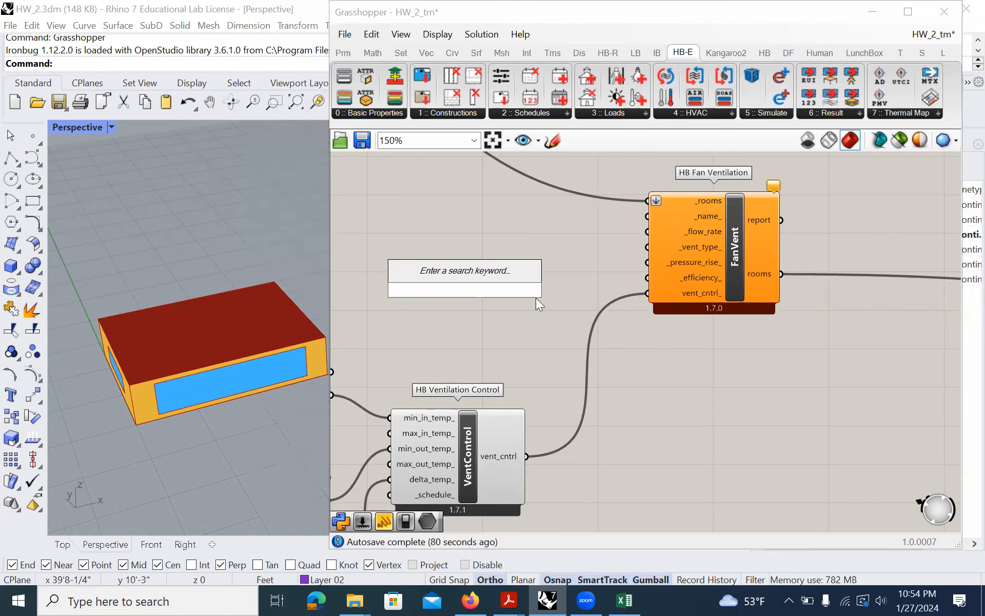
type("600")
key("Return")
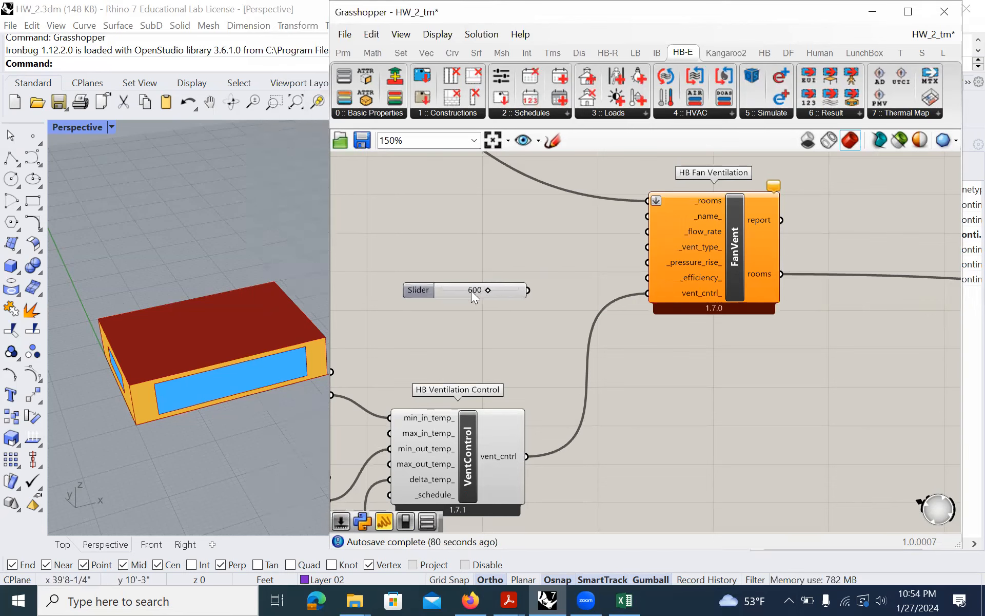
Move the 600 slider up and align it roughly with the _flow_rate input of HB Fan Ventilation.
left_click_drag(471, 290, 440, 253)
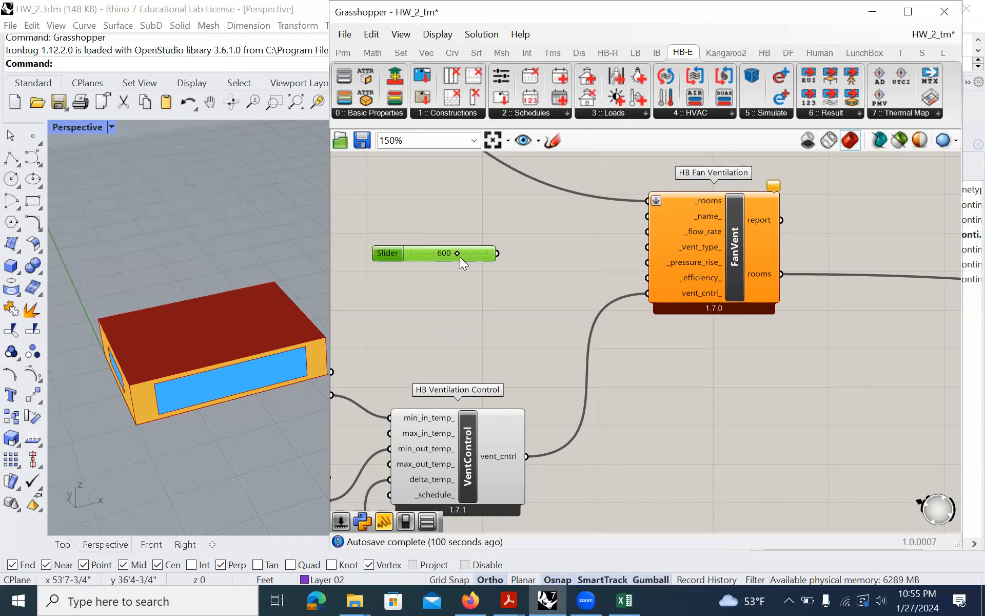
left_click_drag(460, 256, 460, 241)
left_click(512, 277)
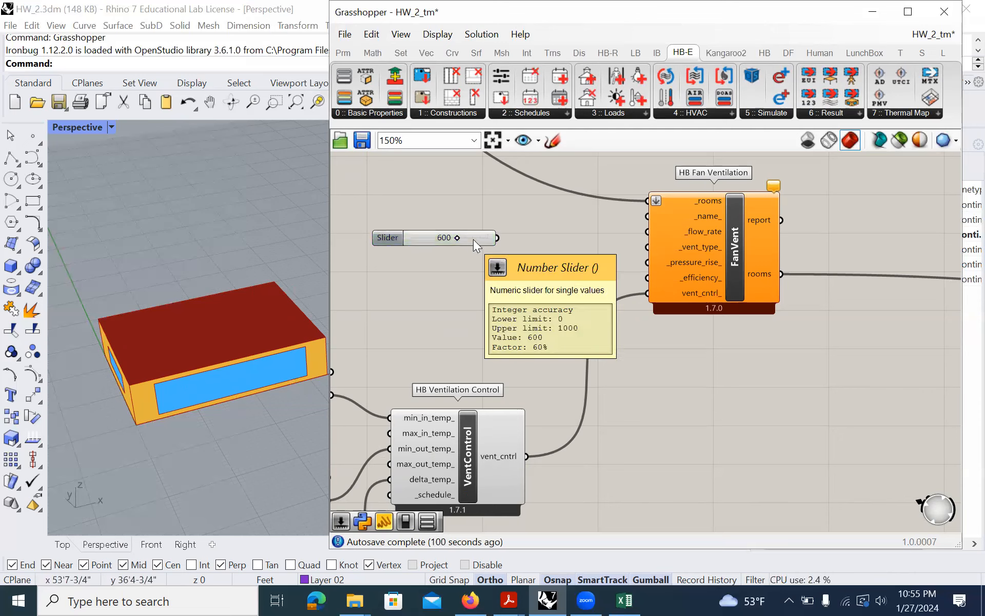
left_click(477, 240)
left_click(505, 285)
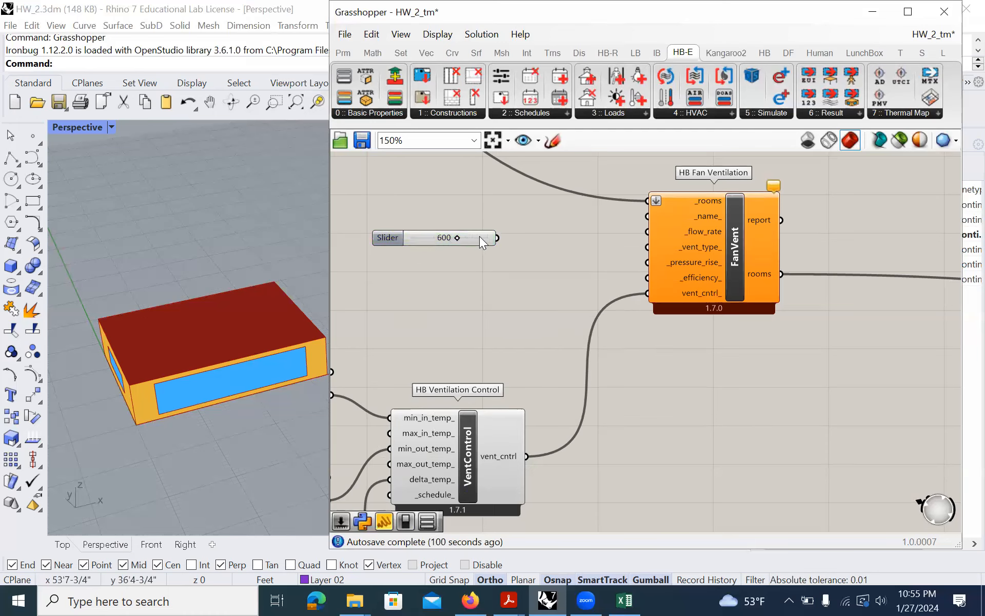
left_click_drag(479, 236, 475, 235)
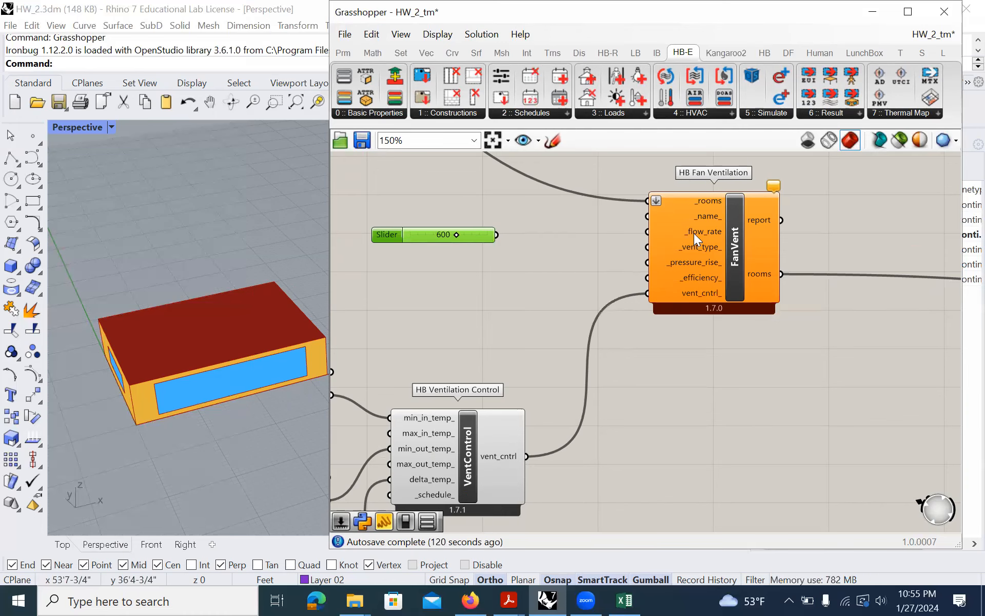
mouse_move(693, 233)
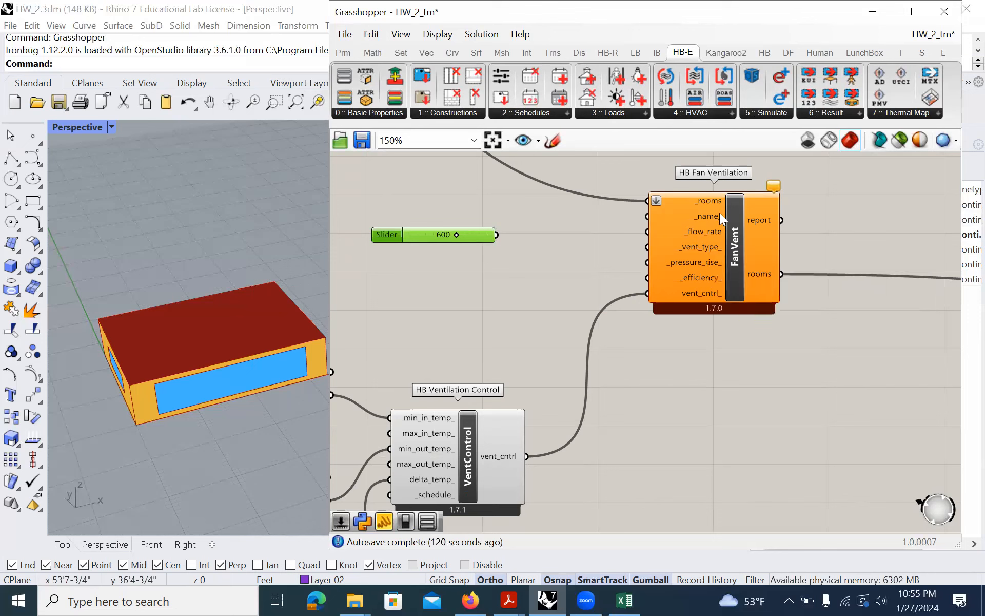
left_click(639, 55)
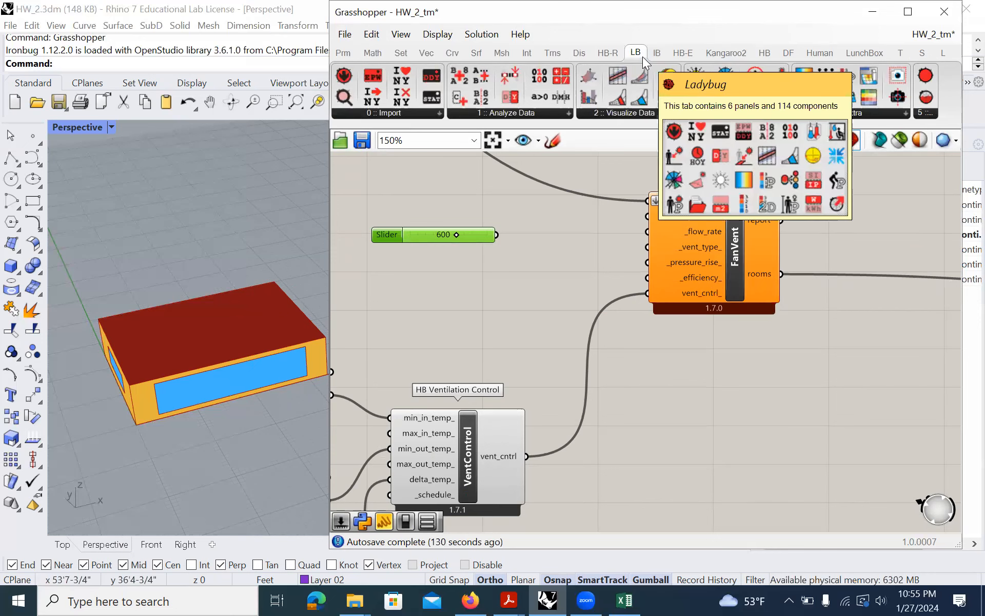
left_click(690, 57)
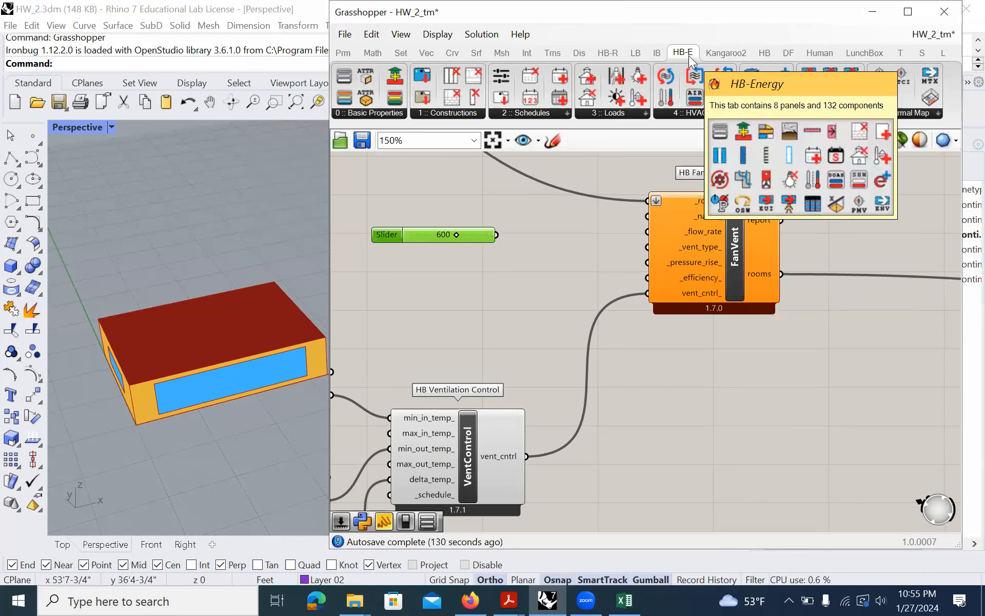
left_click(634, 54)
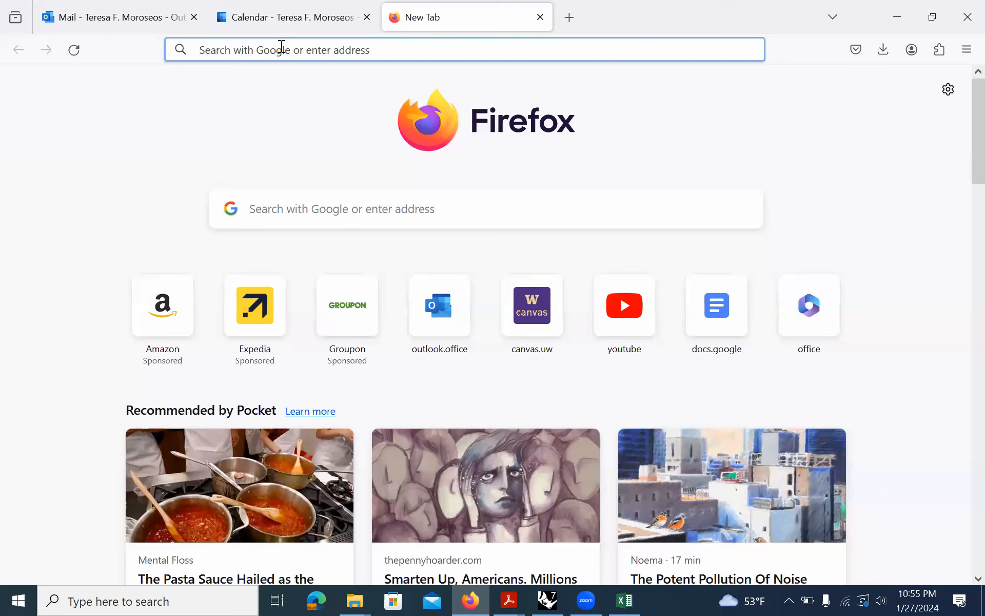
Switch to Firefox, search Google for "panasonic whisper fan" and examine the airflow ratings of the listed fans.
type("panas")
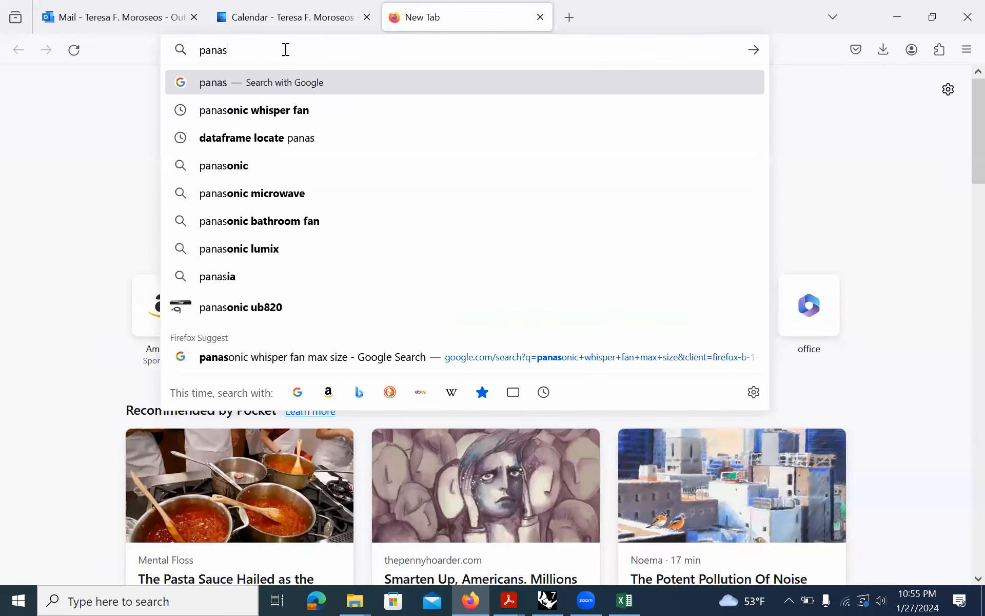
left_click(307, 102)
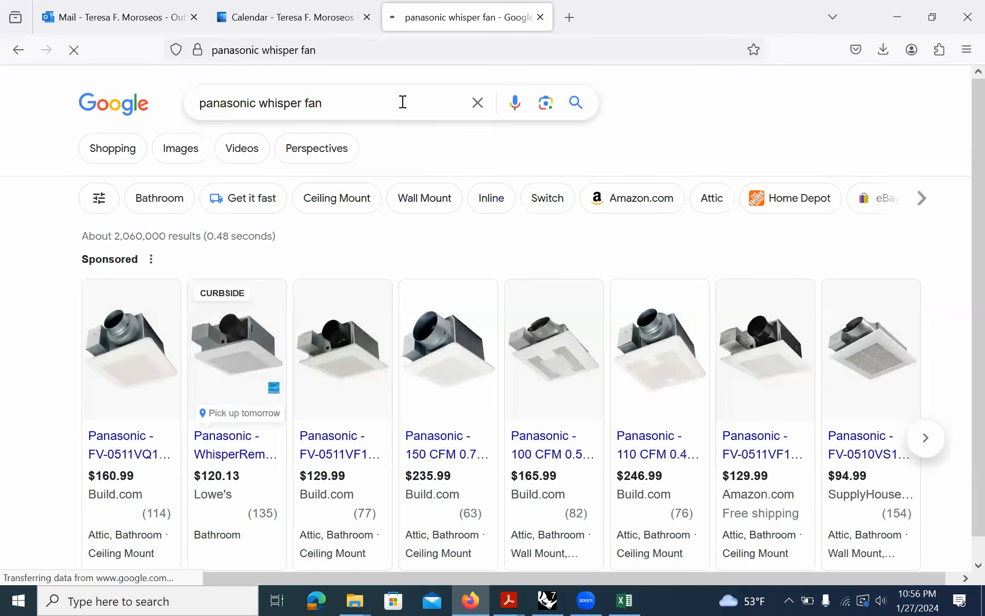
scroll(309, 319, "down", 1)
scroll(452, 318, "down", 3)
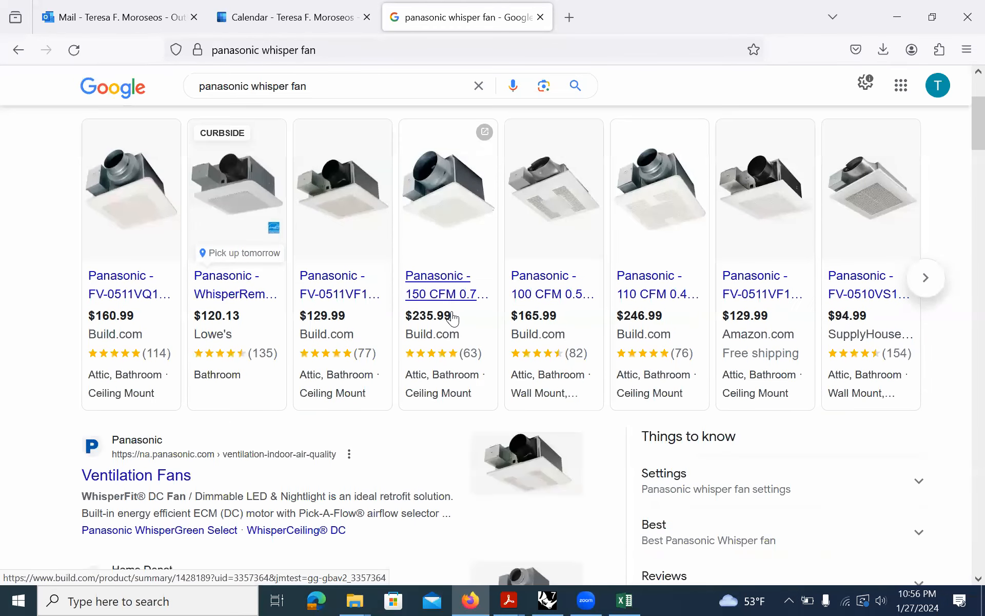
mouse_move(451, 318)
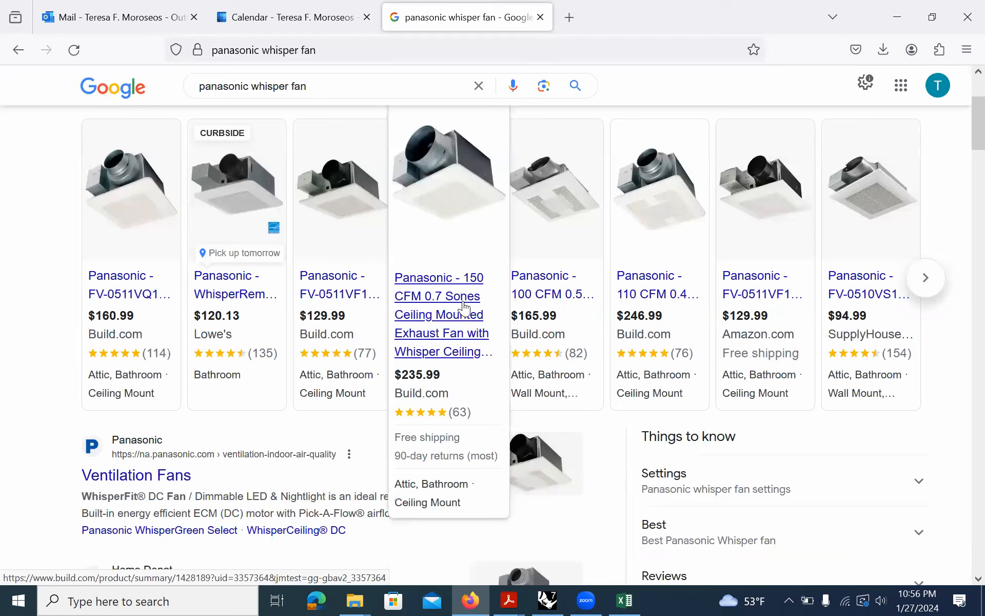
mouse_move(519, 314)
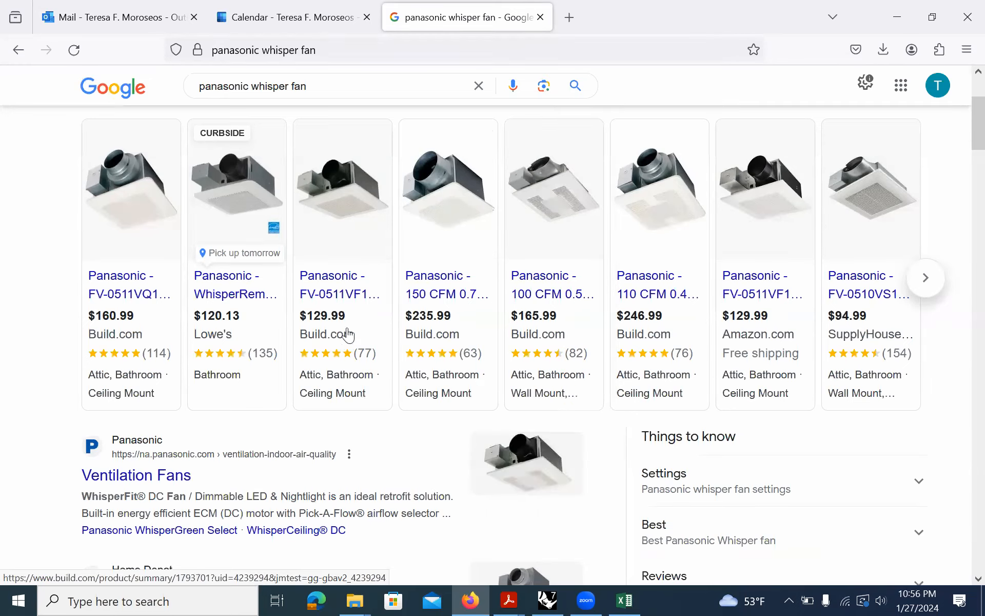
Refine the search to "panasonic whisper fan 300 cfm", check the airflow ratings of the larger fans and return to Grasshopper.
scroll(347, 334, "up", 3)
left_click(333, 97)
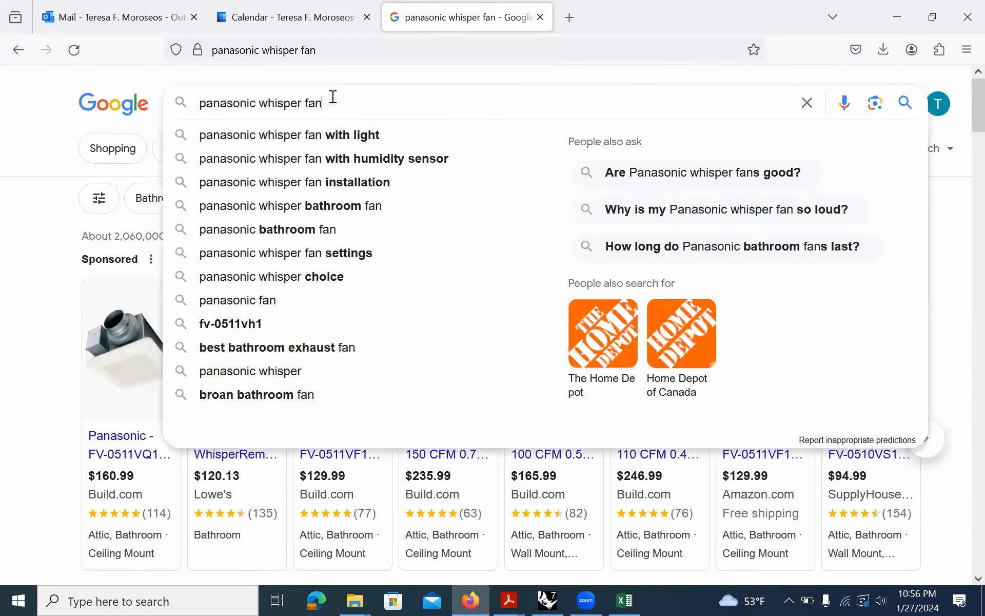
type("300 cfm")
key("Return")
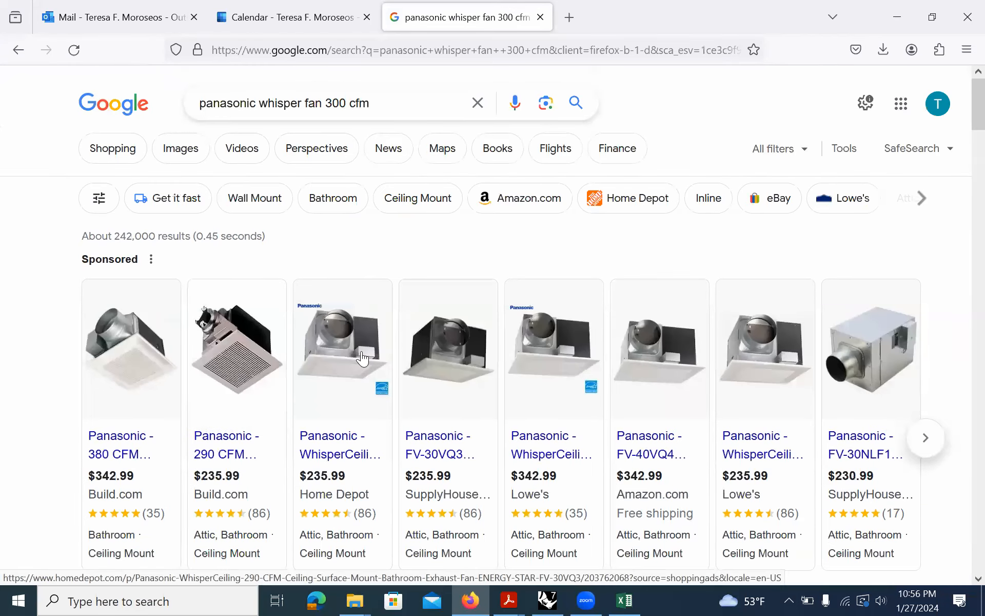
scroll(362, 358, "down", 2)
mouse_move(128, 379)
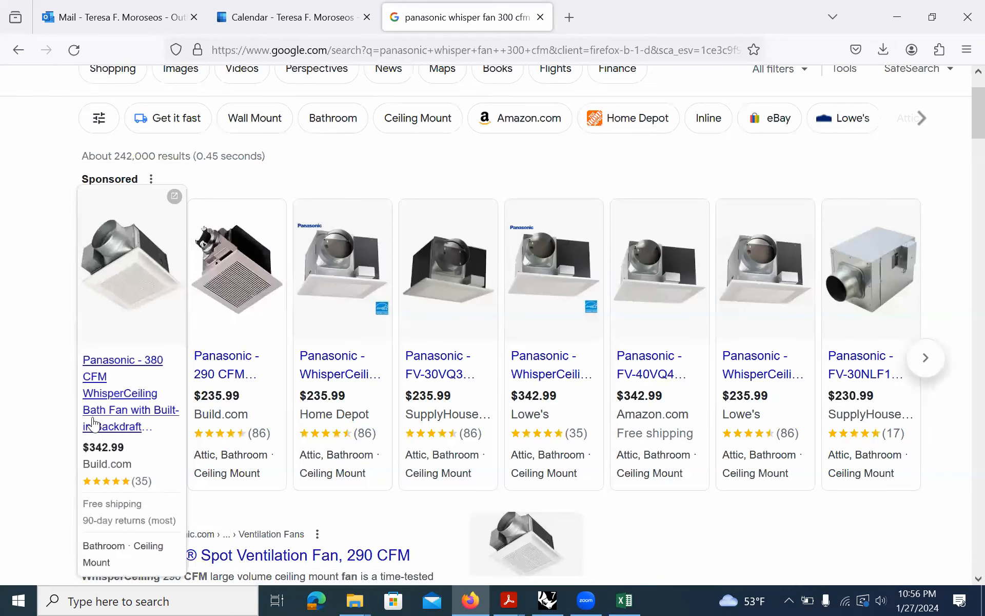
left_click(897, 16)
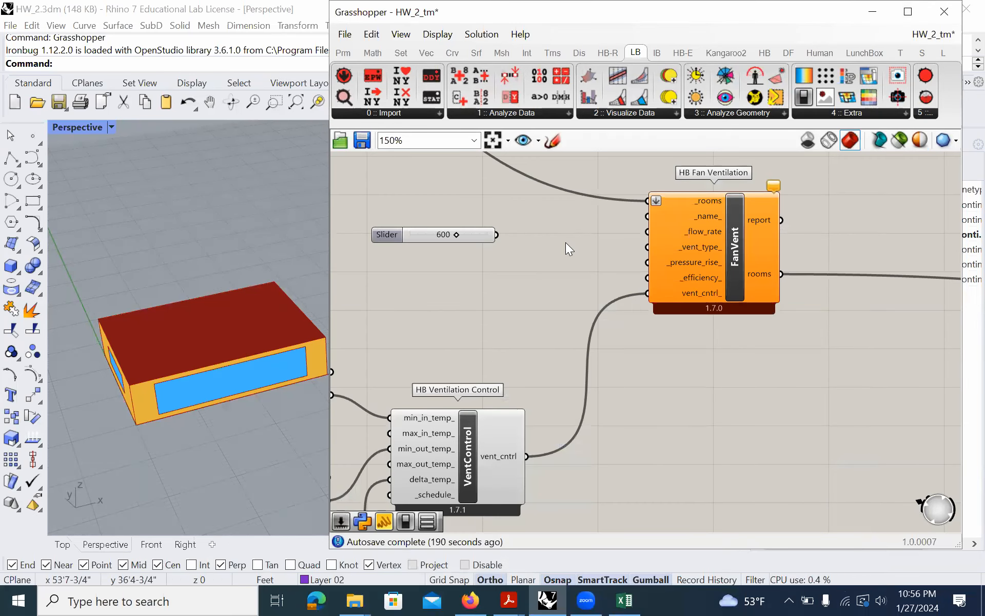
Place an LB Unit Converter beside HB Fan Ventilation and connect the 600 slider to its _values input.
left_click(847, 112)
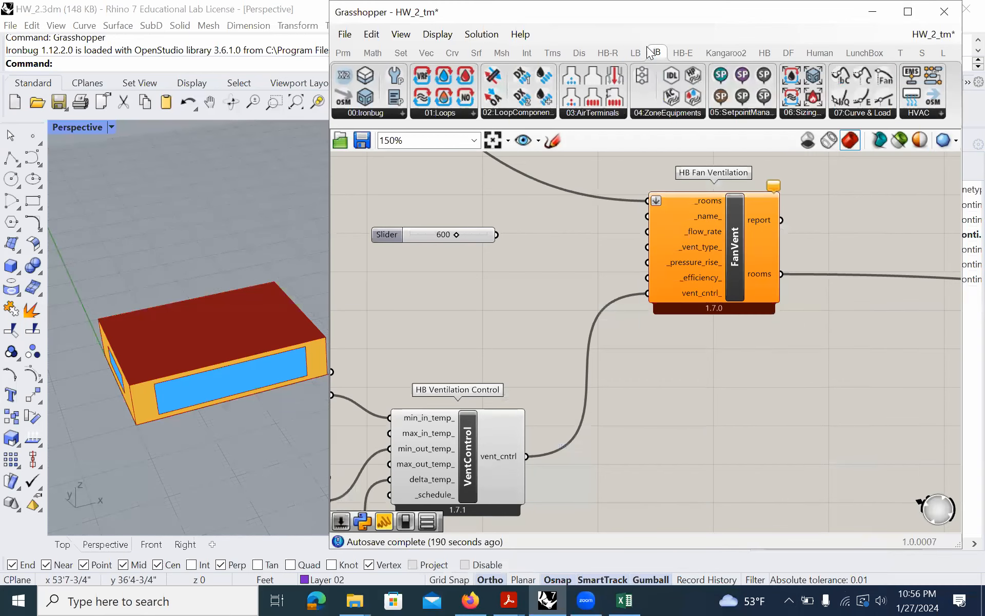
left_click(821, 107)
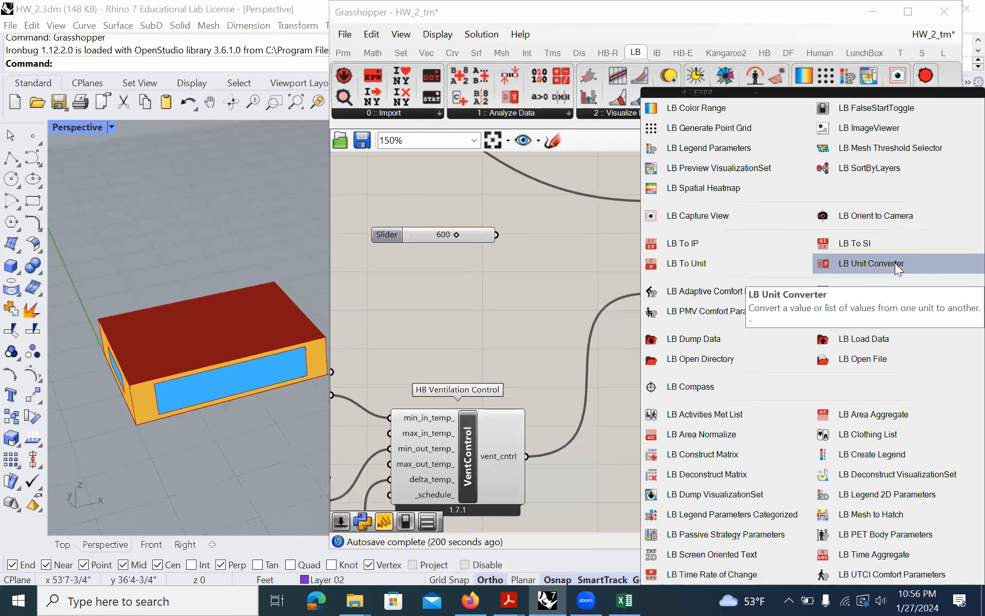
left_click_drag(894, 262, 489, 271)
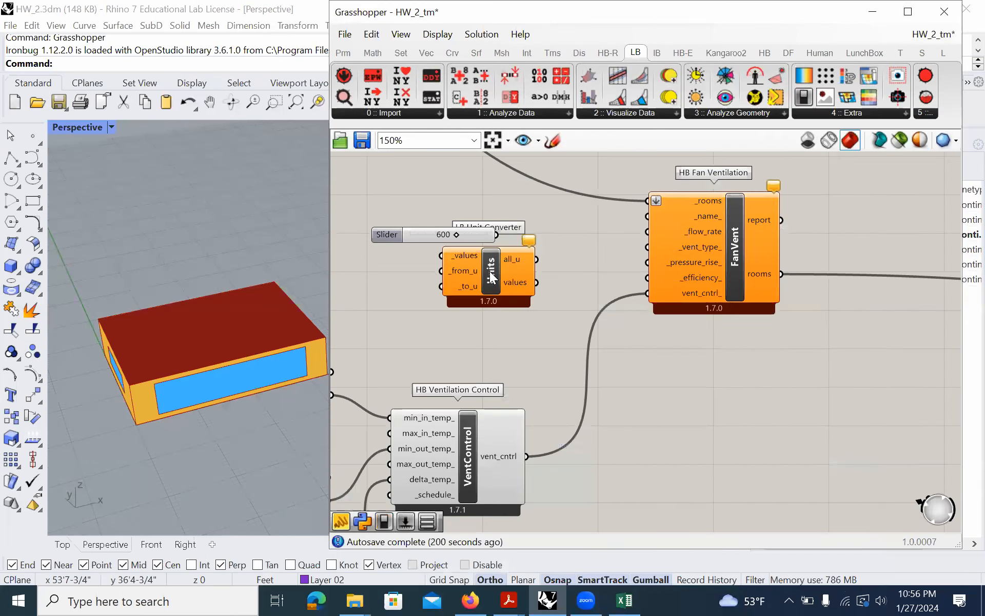
left_click_drag(477, 232, 442, 255)
left_click_drag(476, 258, 497, 243)
Add a panel containing "cfm" and connect it to the _from_u input of the new LB Unit Converter.
double_click(388, 281)
type("\"cfm")
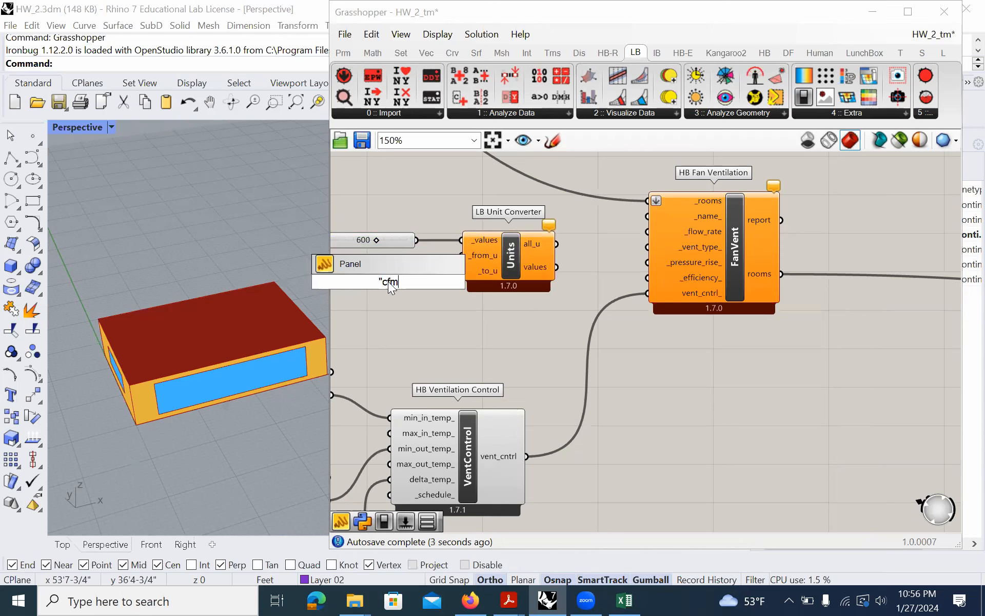
key("Return")
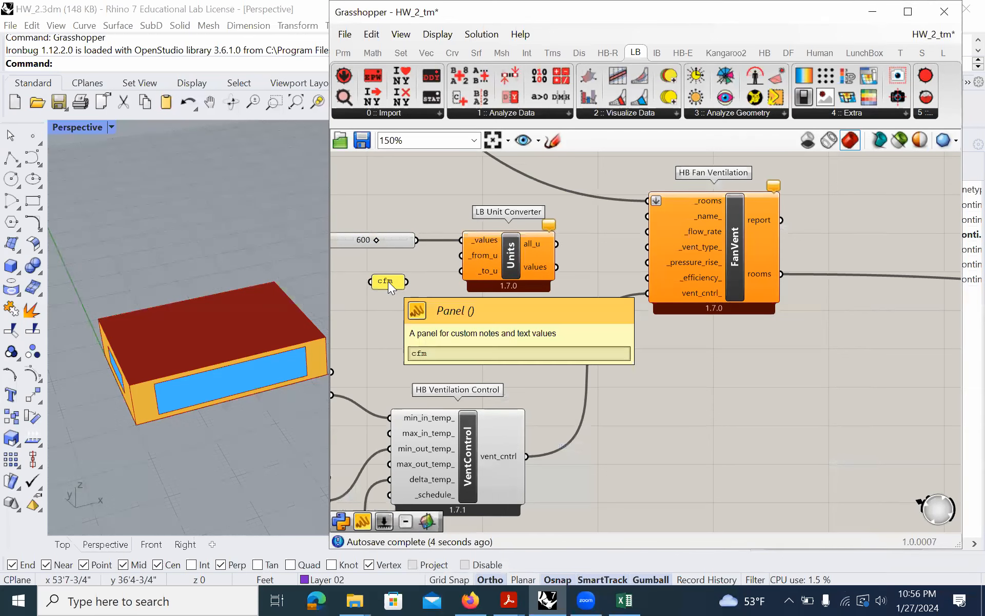
left_click_drag(407, 282, 472, 249)
left_click_drag(392, 280, 389, 265)
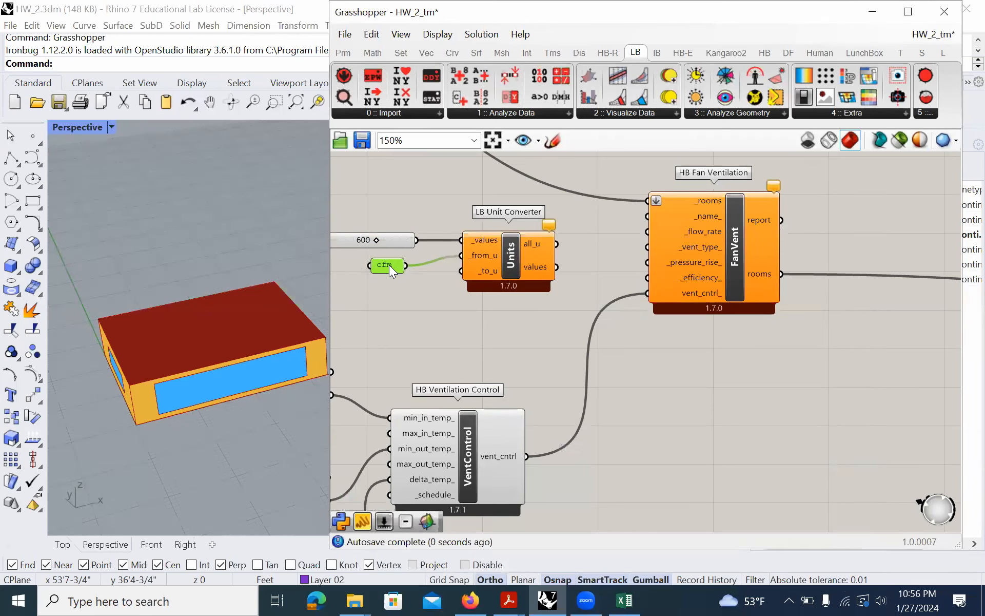
Connect a panel containing "m3/s" to the converter's _to_u input and link its values output to _flow_rate on HB Fan Ventilation.
double_click(389, 295)
type("\"m3/s")
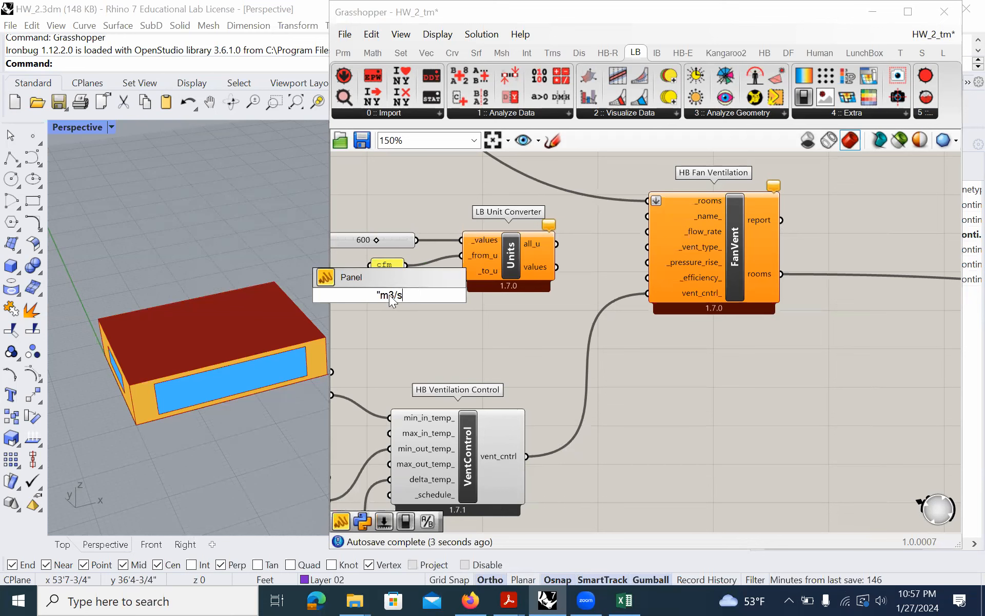
key("Return")
left_click_drag(411, 294, 461, 271)
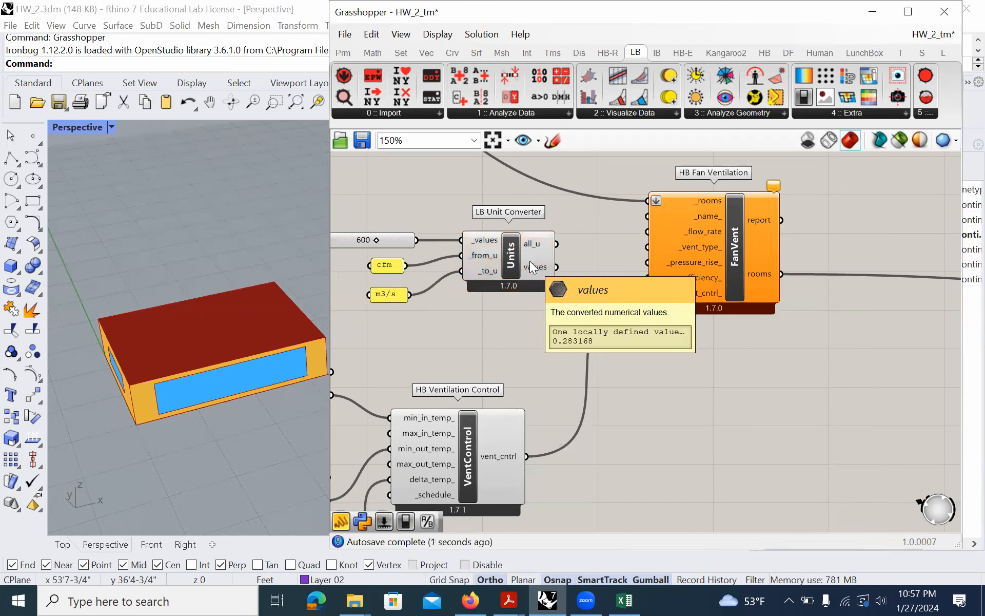
left_click_drag(557, 267, 658, 235)
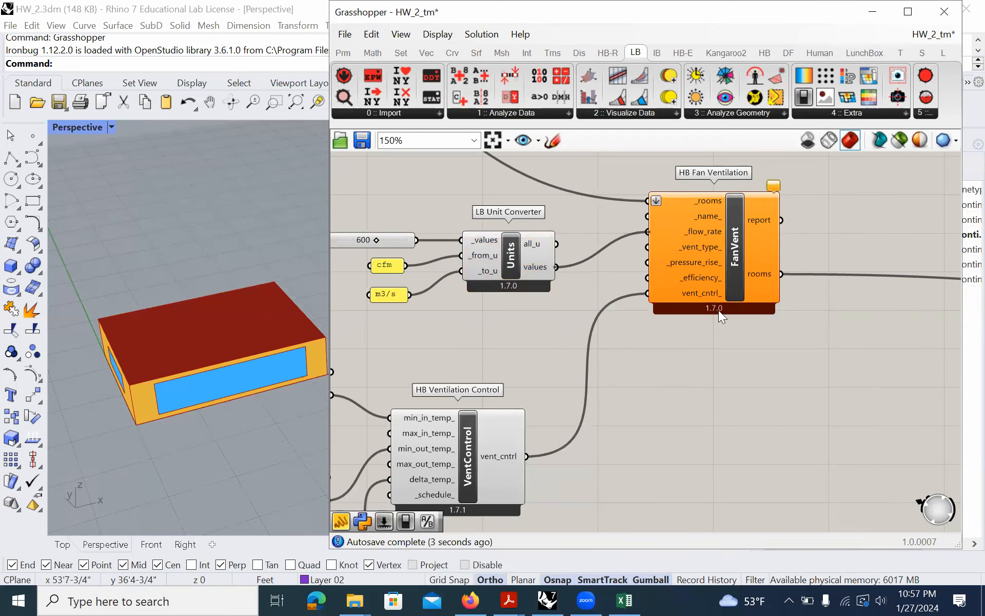
left_click_drag(715, 286, 754, 290)
Examine the total EUI and the end use breakdown, including ventilation, in the Annual EUI Results group.
scroll(516, 330, "down", 6)
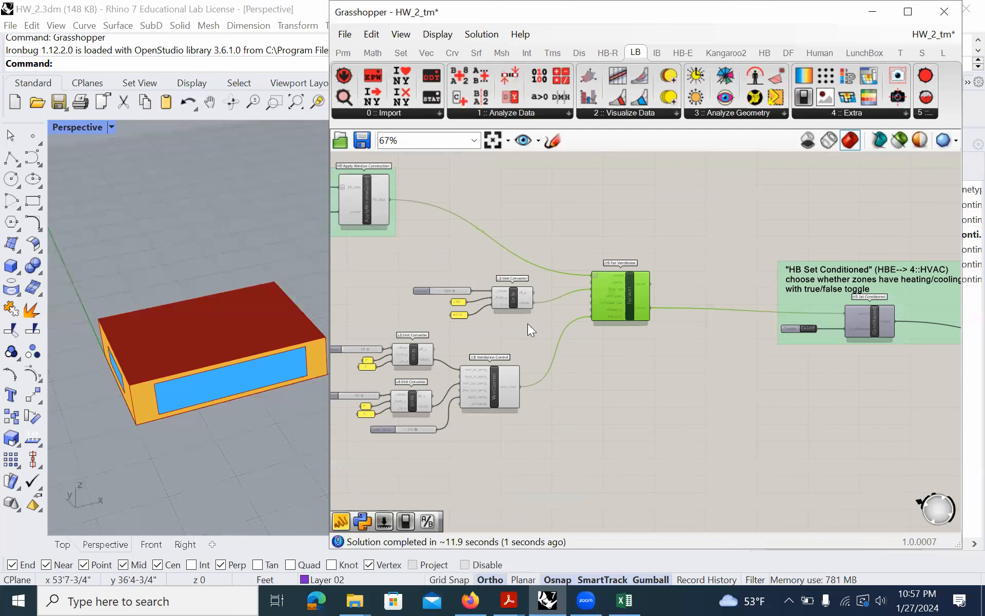
right_click_drag(920, 222, 545, 331)
scroll(676, 285, "up", 5)
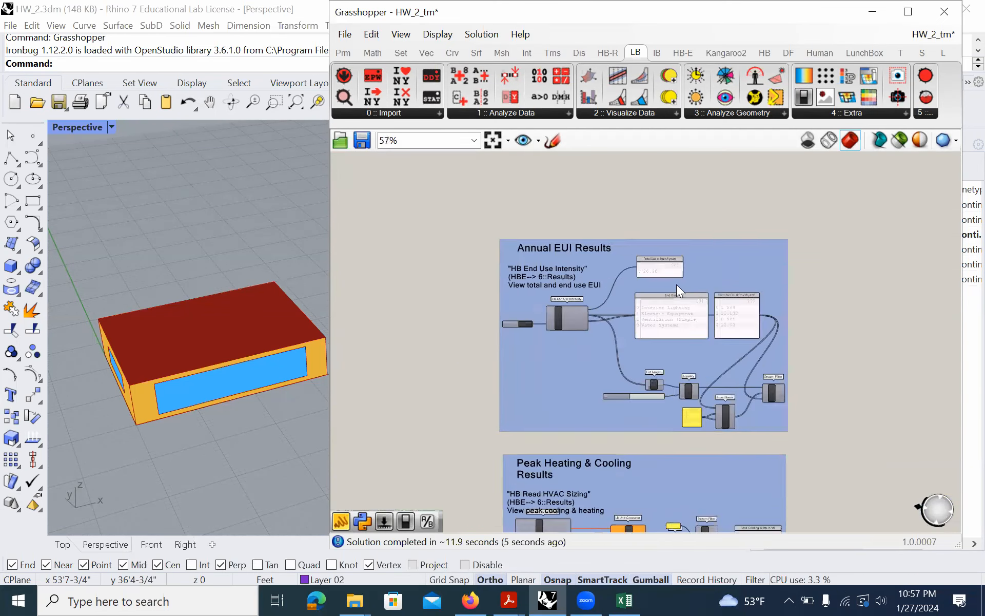
scroll(691, 368, "up", 2)
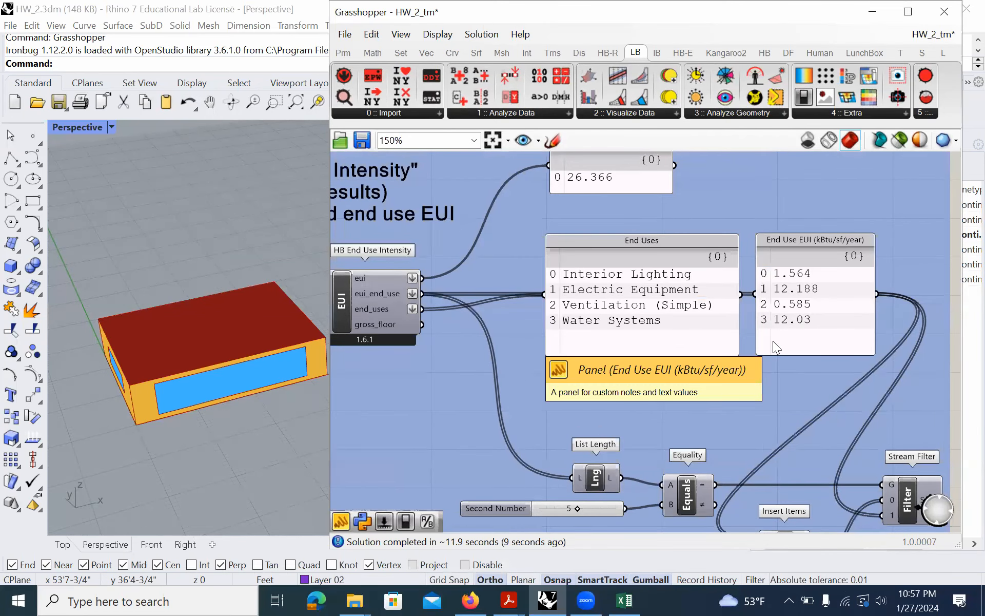
scroll(772, 340, "down", 3)
scroll(701, 242, "up", 2)
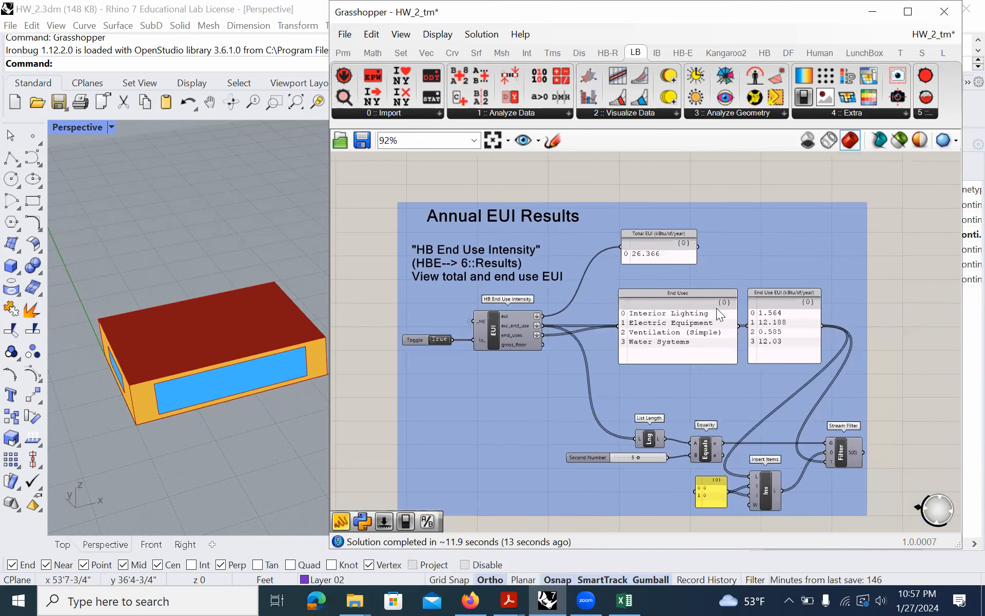
Read the ventilation entry in the End Uses panel against its value in the End Use EUI panel.
scroll(689, 349, "up", 2)
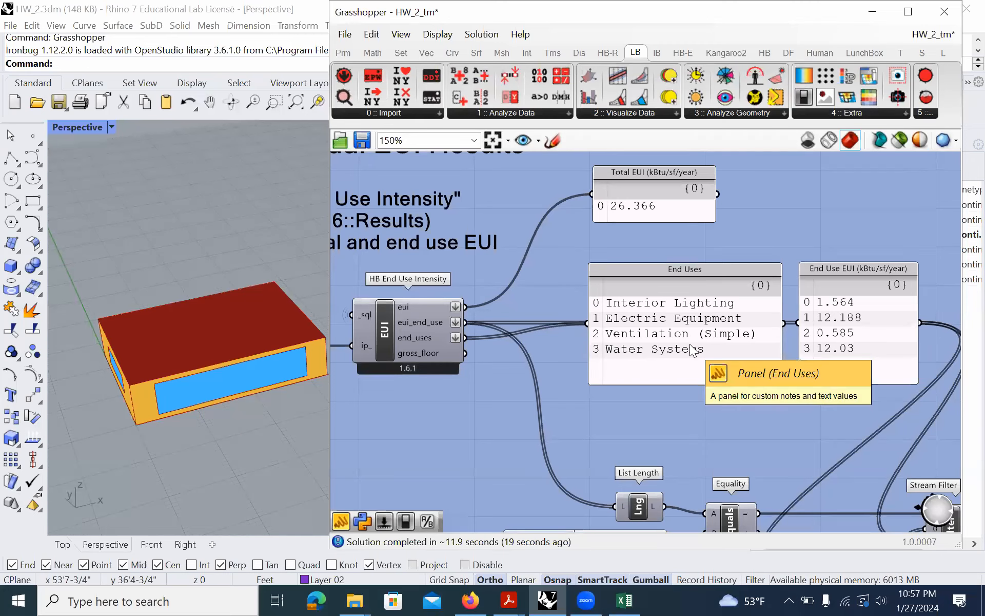
scroll(671, 343, "down", 1)
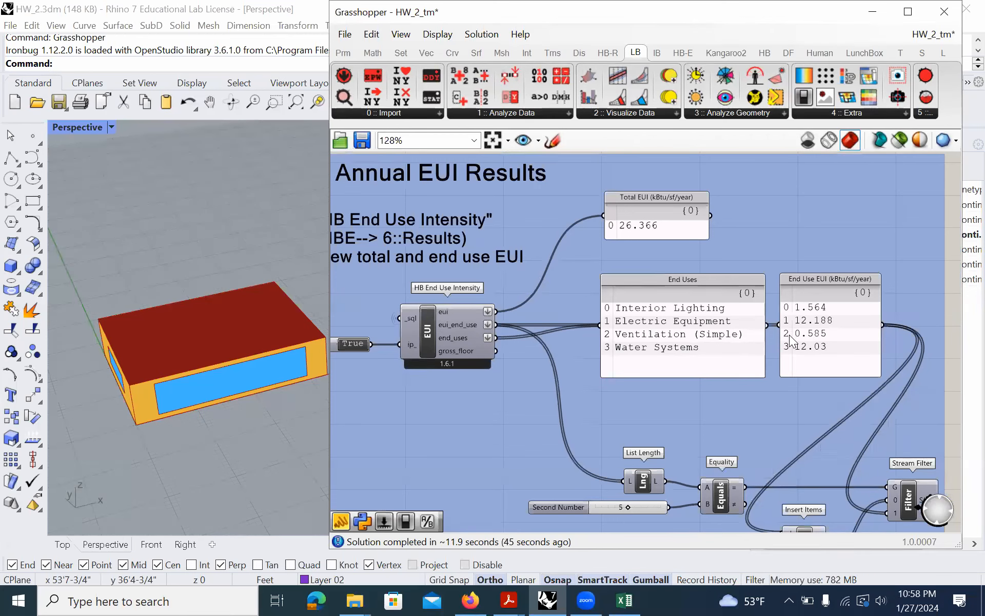
scroll(812, 343, "up", 2)
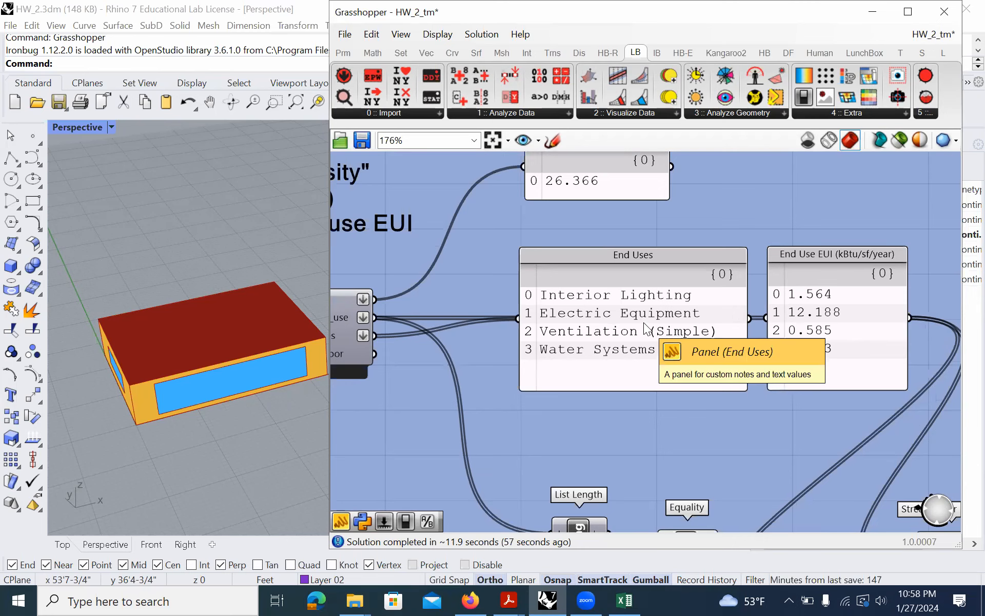
scroll(644, 325, "down", 4)
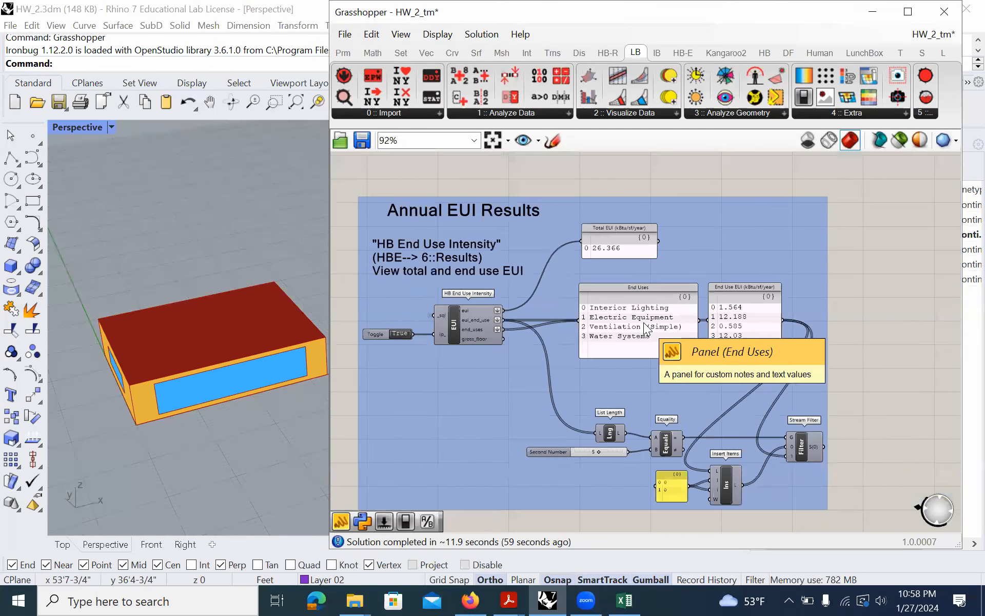
scroll(644, 325, "down", 5)
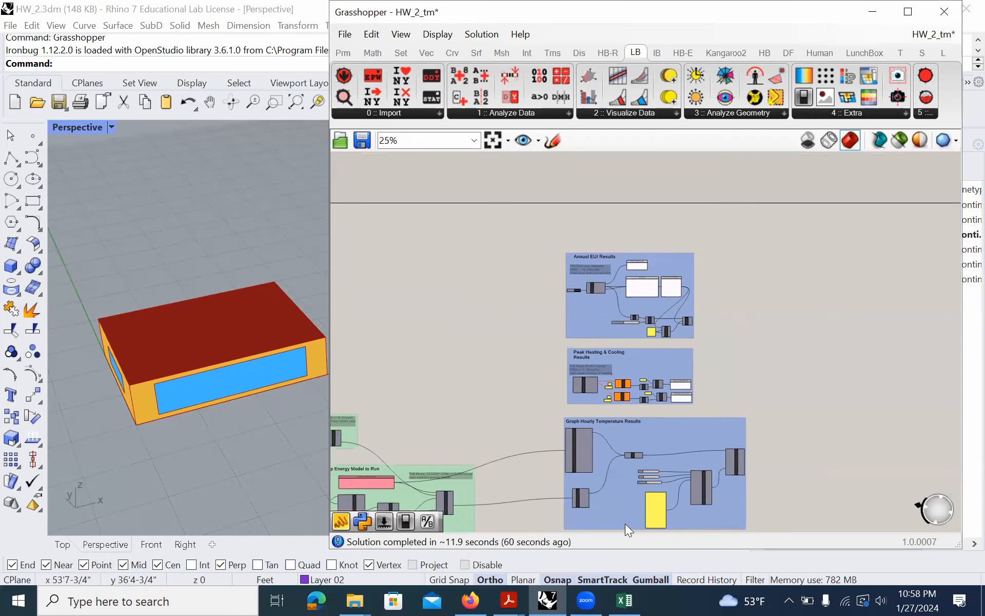
Switch to the Test_Ventilation workbook in Excel and insert a column headed Fan before Peak Cooling.
left_click(637, 597)
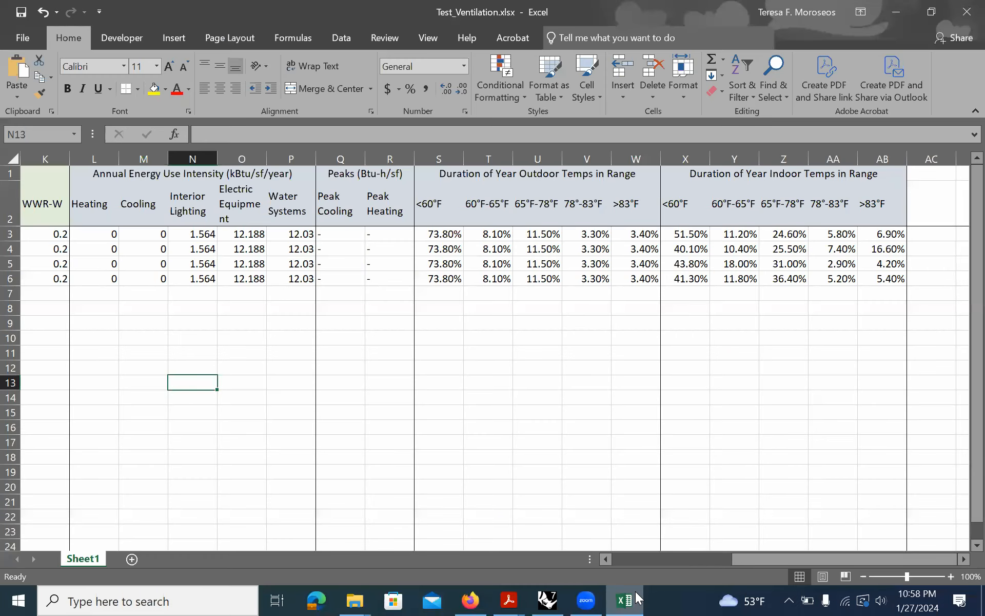
mouse_move(779, 559)
left_mouse_down()
mouse_move(616, 559)
mouse_move(785, 558)
left_mouse_up()
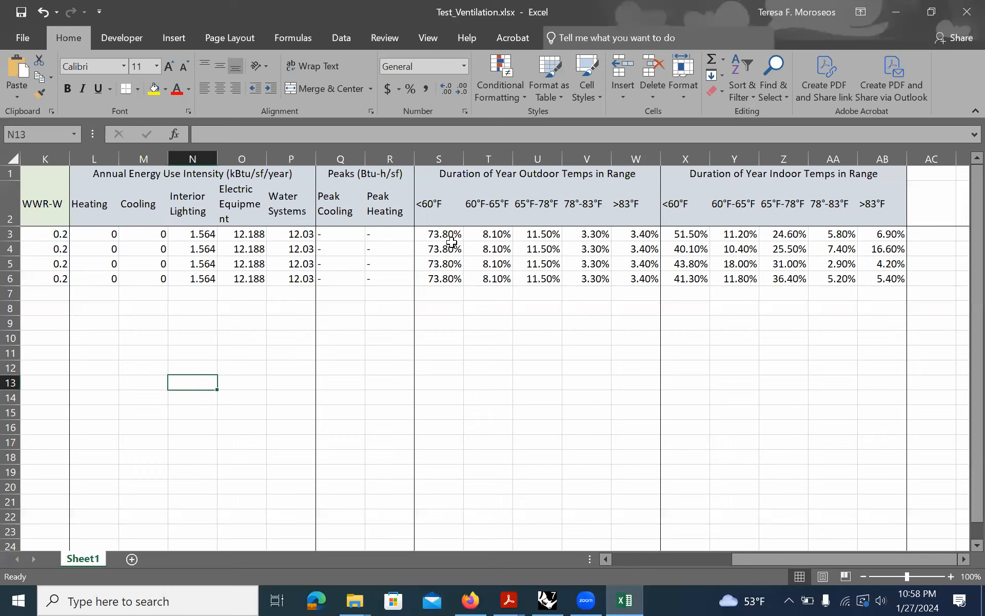
left_click(284, 213)
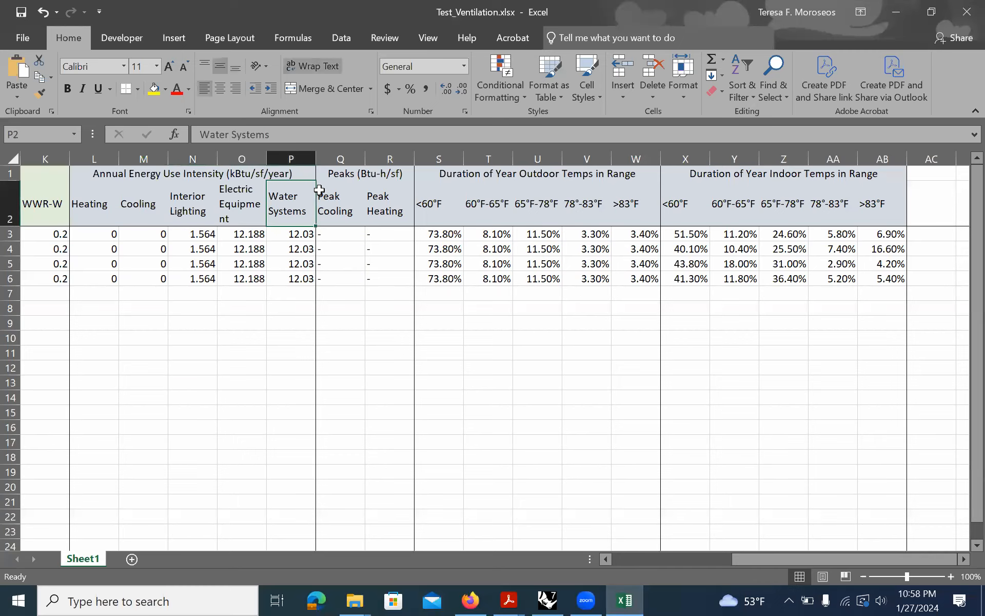
left_click(331, 153)
right_click(333, 157)
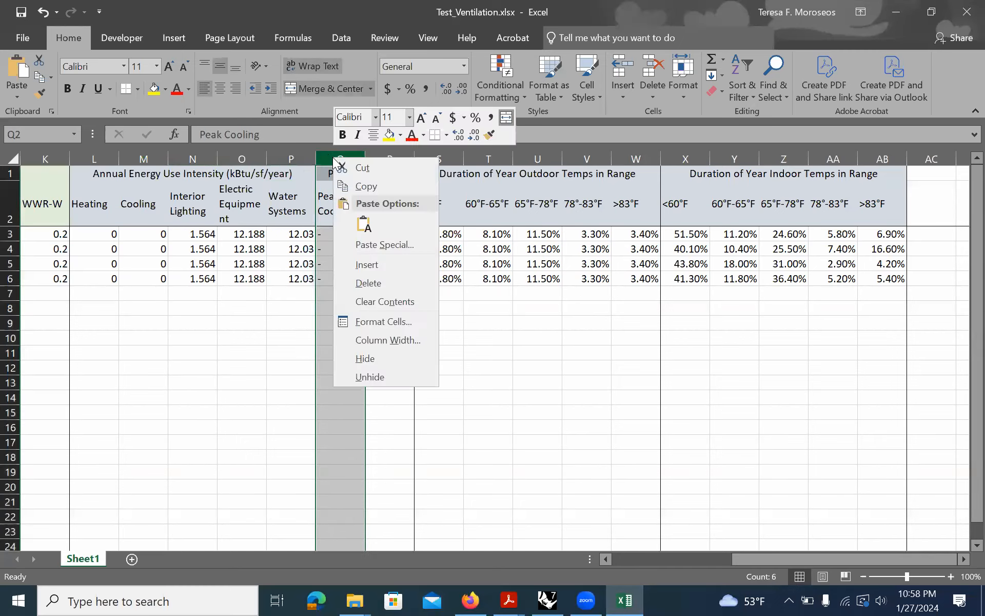
key("Escape")
right_click(331, 153)
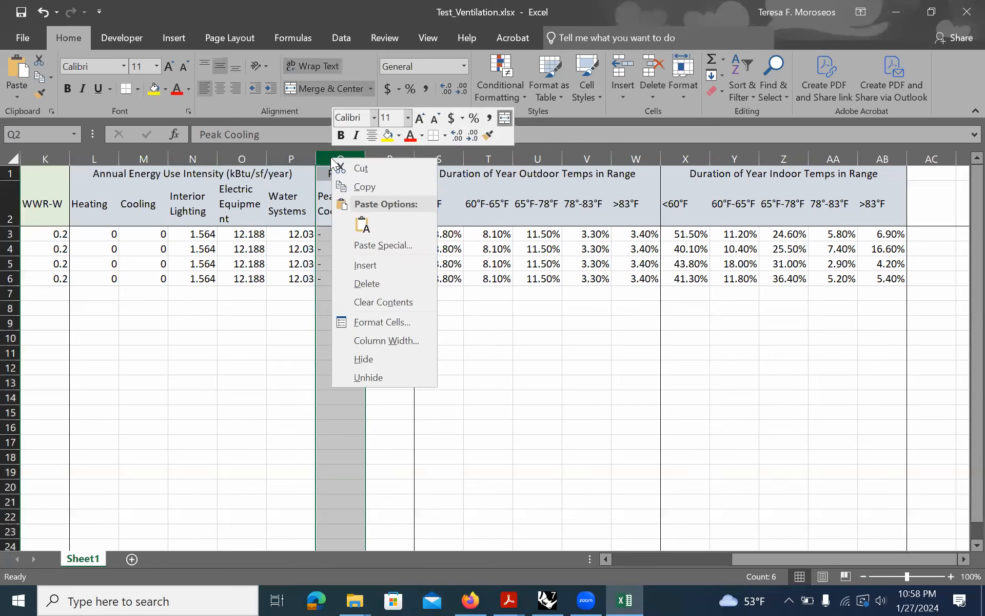
left_click(358, 263)
left_click(356, 204)
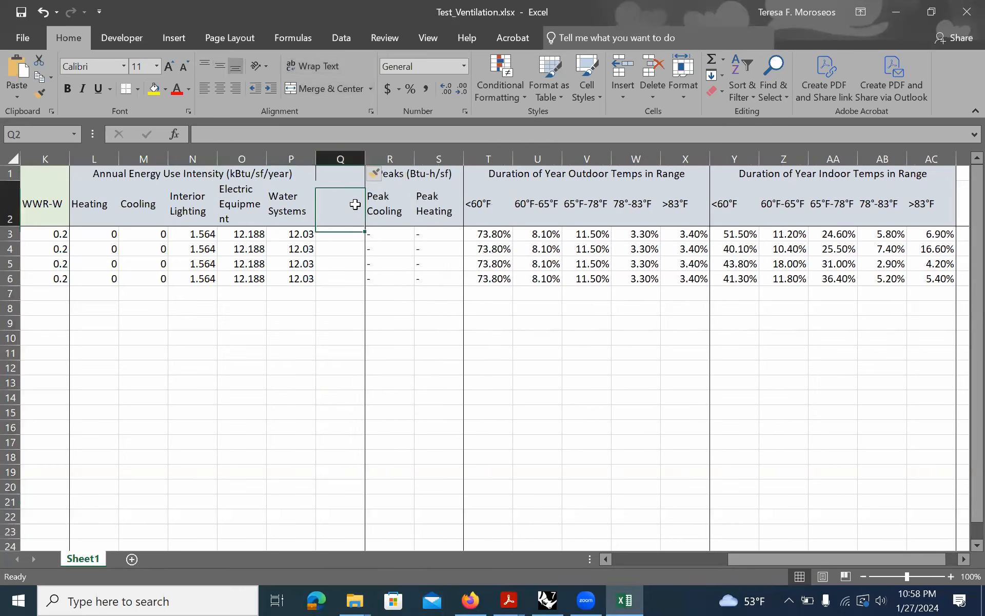
type("Fa")
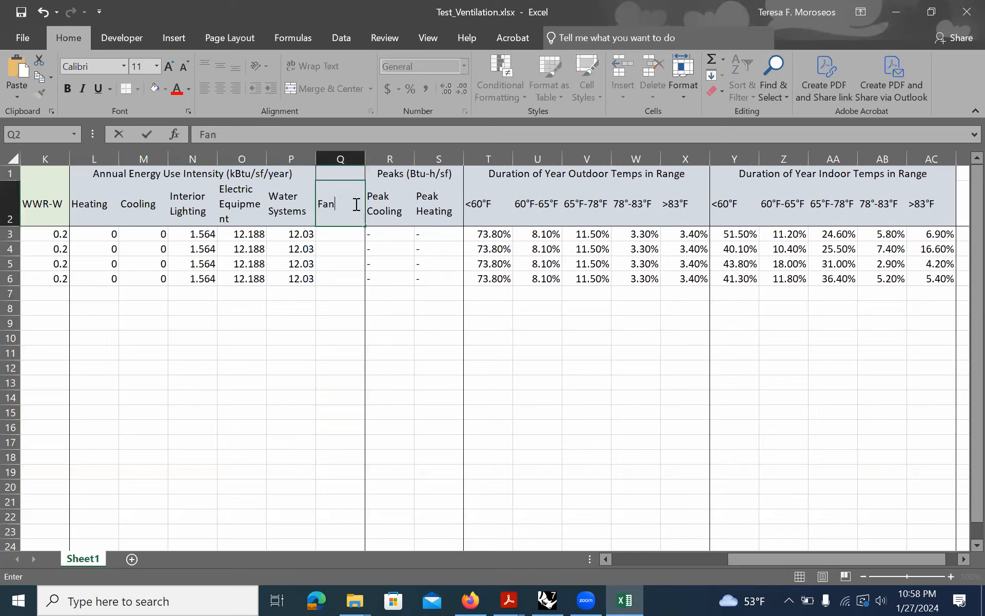
type("n")
key("ctrl+Return")
Enter 0 in rows 3 to 6 of the Fan column beside Peak Cooling.
left_click(345, 234)
type("0")
key("Return")
type("0")
key("Return")
type("0")
key("Return")
type("0")
key("Return")
left_click_drag(346, 234, 360, 285)
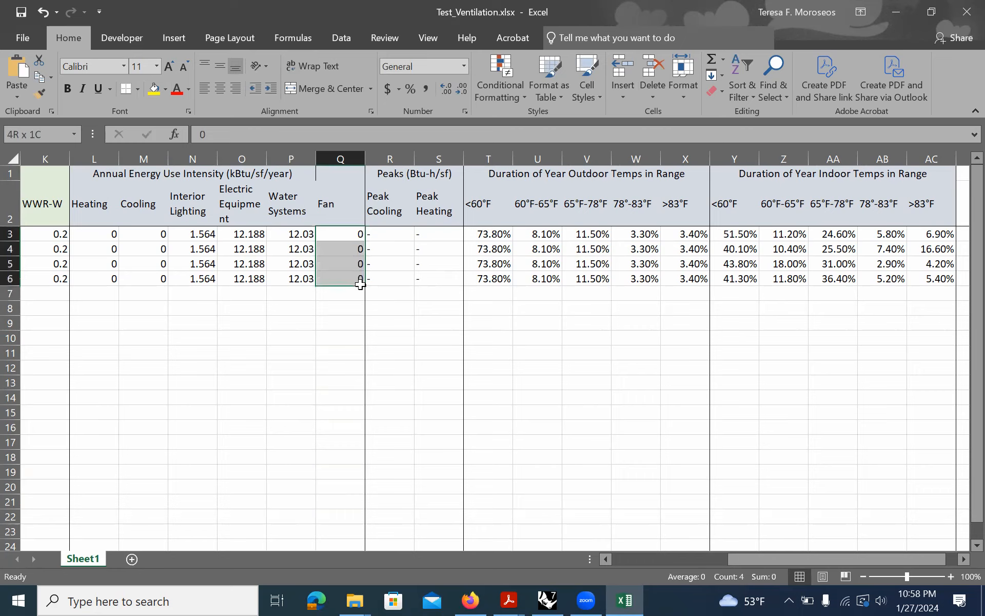
left_click(347, 293)
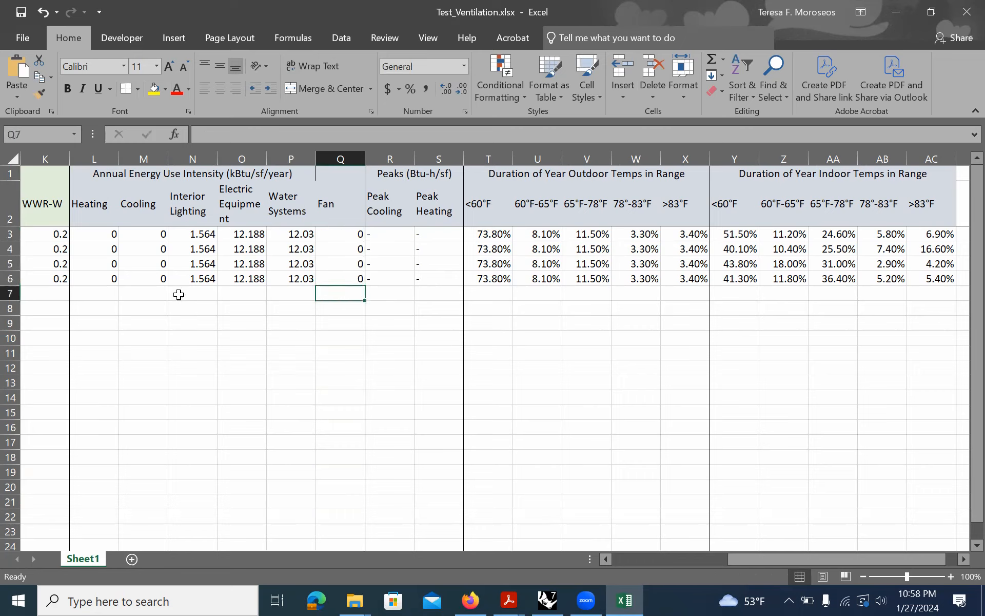
left_click(288, 292)
left_click(333, 296)
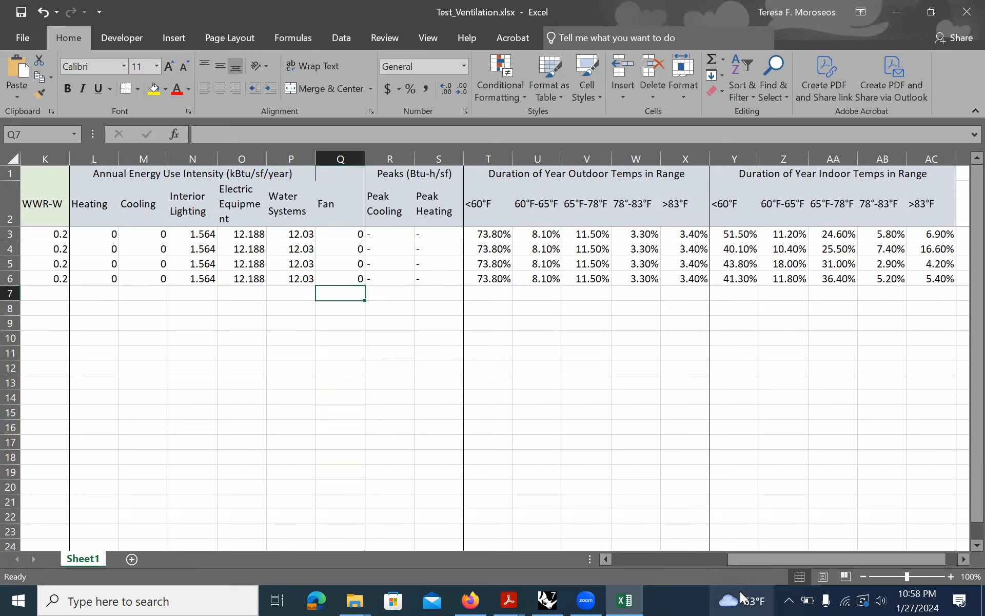
Switch to Grasshopper, set the Simulation Number slider to 4 and write the results to the Excel workbook.
left_click(547, 599)
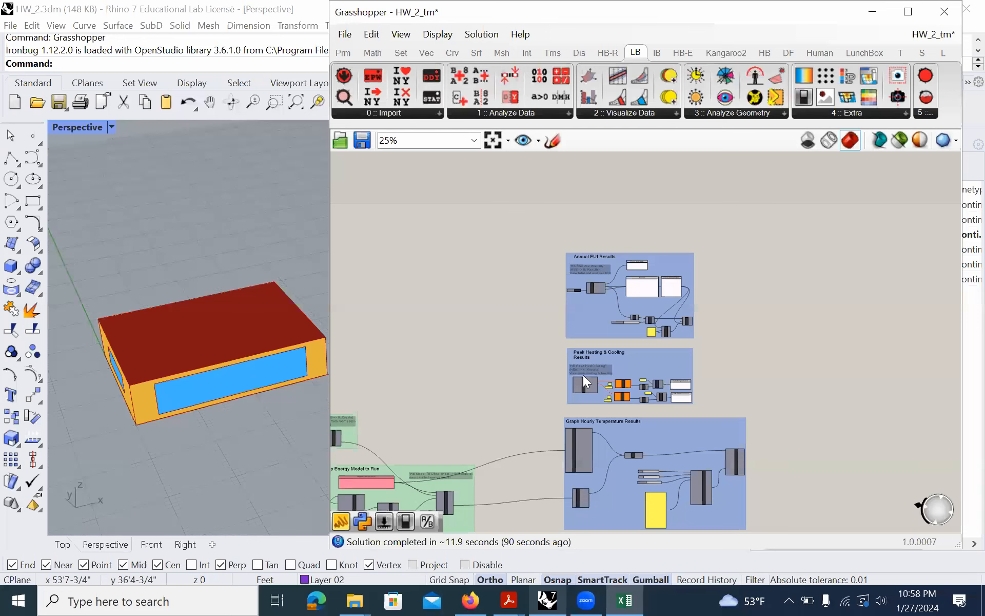
scroll(528, 224, "down", 3)
scroll(558, 287, "up", 10)
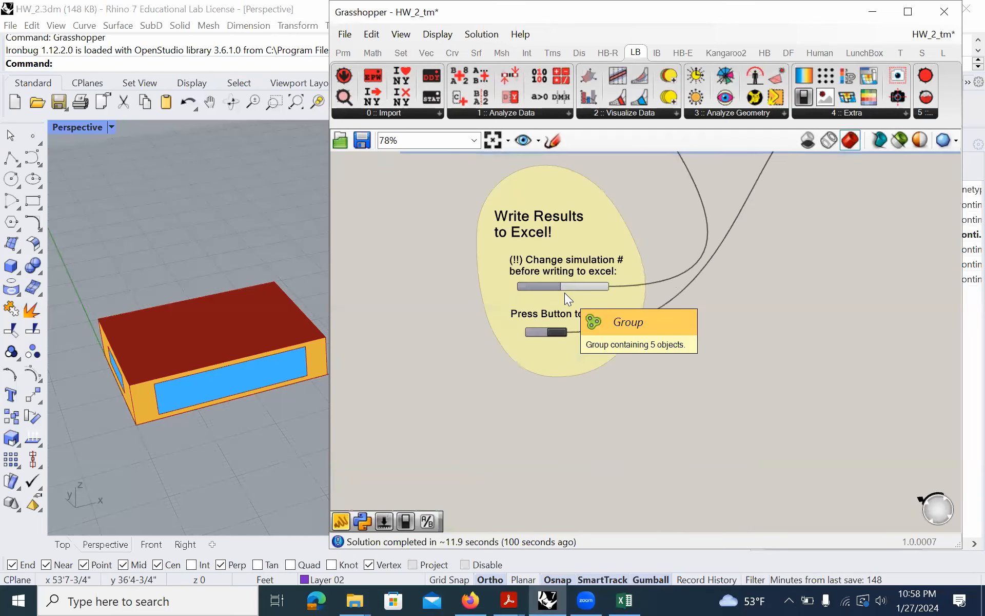
left_click(625, 599)
left_click_drag(787, 560, 703, 551)
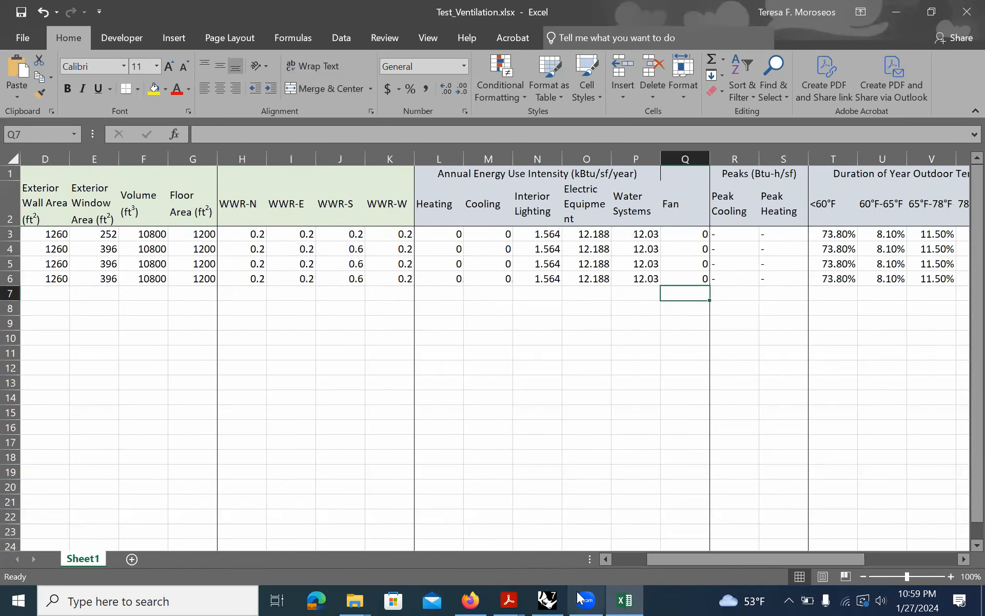
left_click(548, 599)
double_click(597, 273)
type("4")
key("Return")
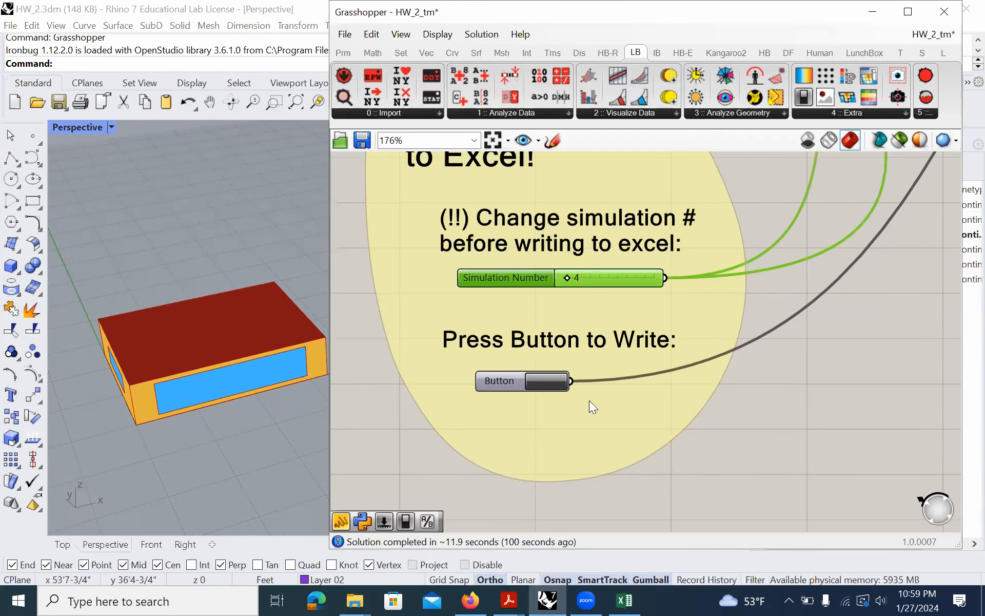
left_click(623, 598)
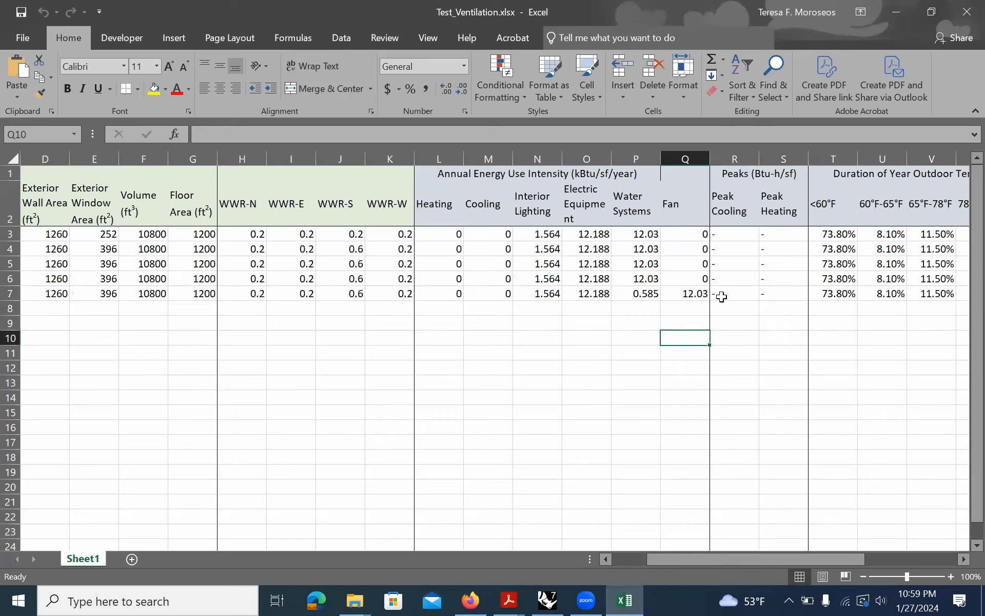
Check the energy use values in row 7 against the Water Systems and Fan headers.
right_click(723, 297)
left_click(575, 314)
left_click(689, 322)
left_click_drag(764, 560, 824, 558)
left_click(396, 296)
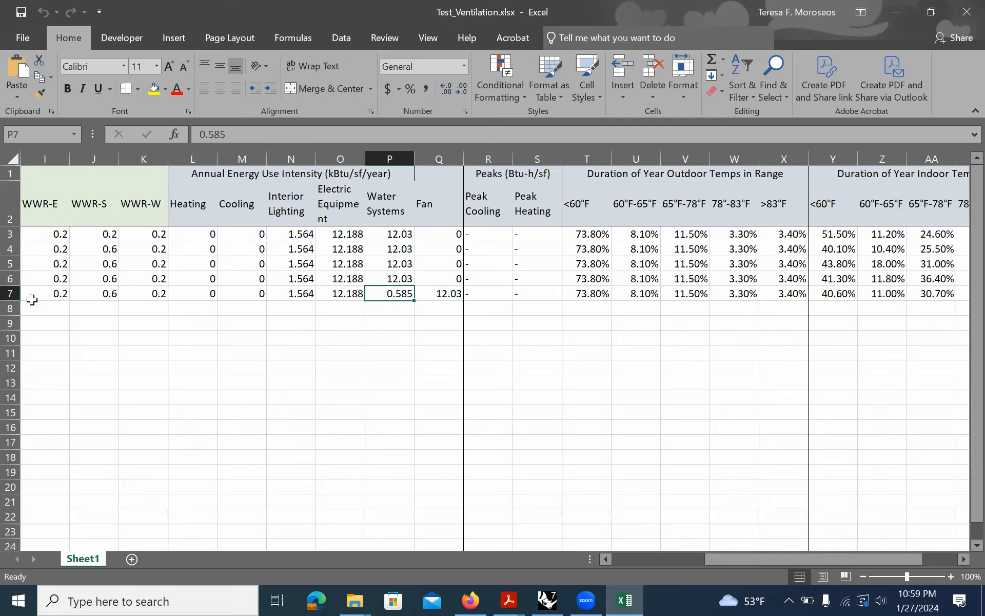
left_click(11, 293)
left_click(141, 339)
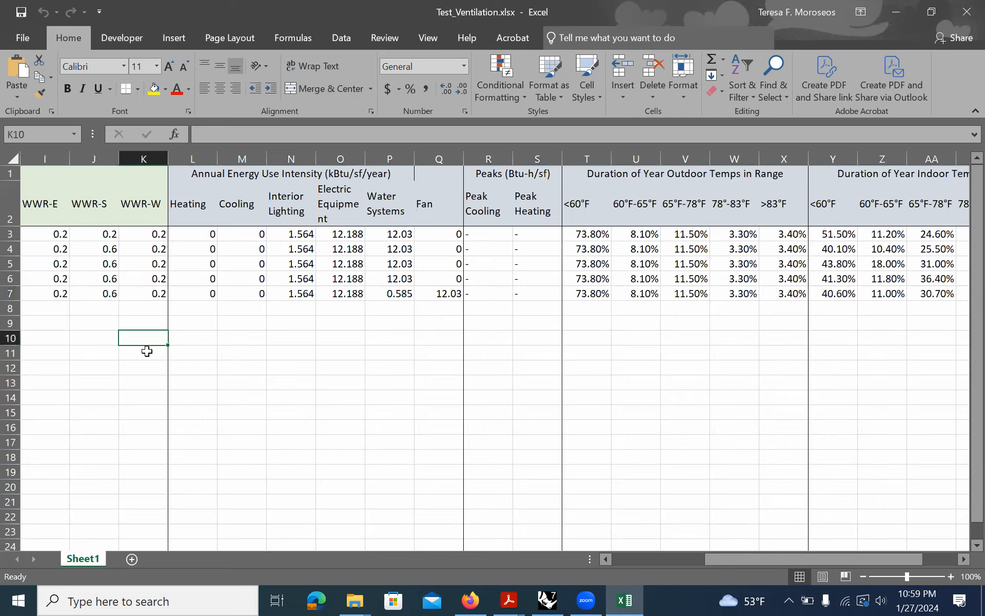
Clear the results in row 7 and delete the Fan column located after Water Systems.
left_click(10, 294)
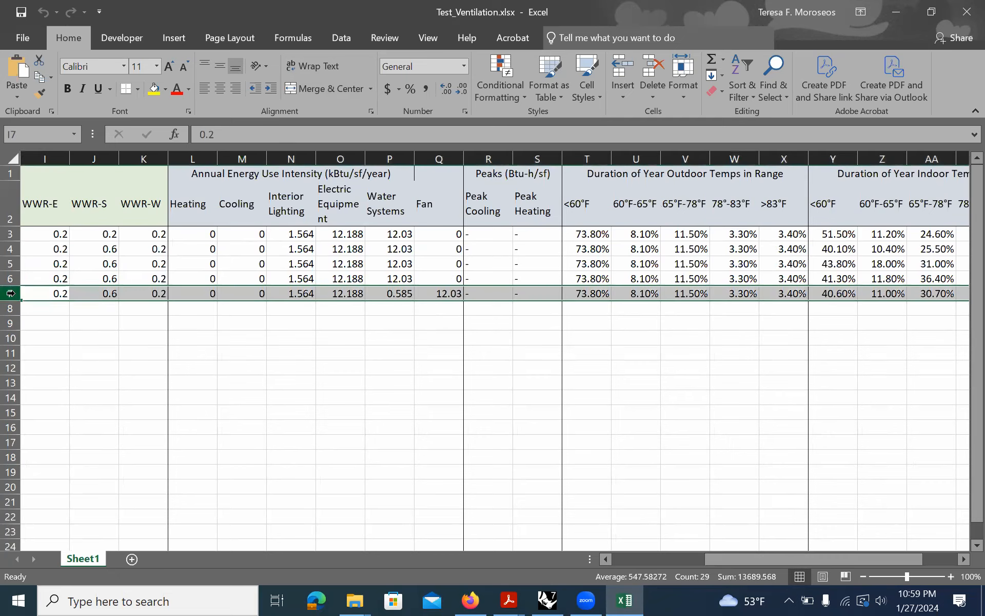
key("Delete")
left_click(263, 323)
left_click(439, 158)
right_click(442, 158)
left_click(478, 281)
left_click(390, 279)
Insert a column between Electric Equipment and Water Systems and head it Fan.
left_click(389, 159)
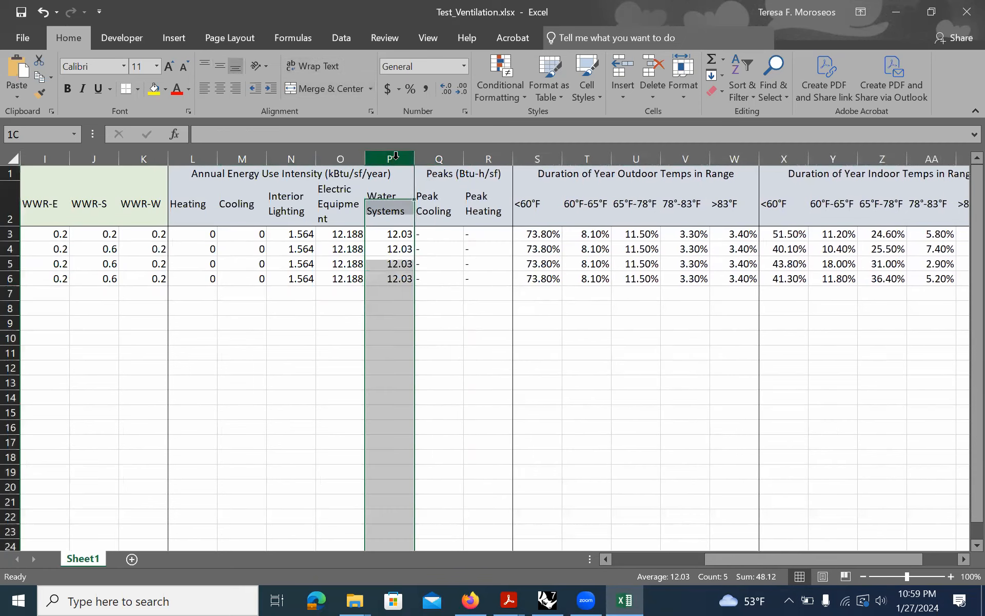
right_click(399, 162)
left_click(431, 267)
left_click(387, 219)
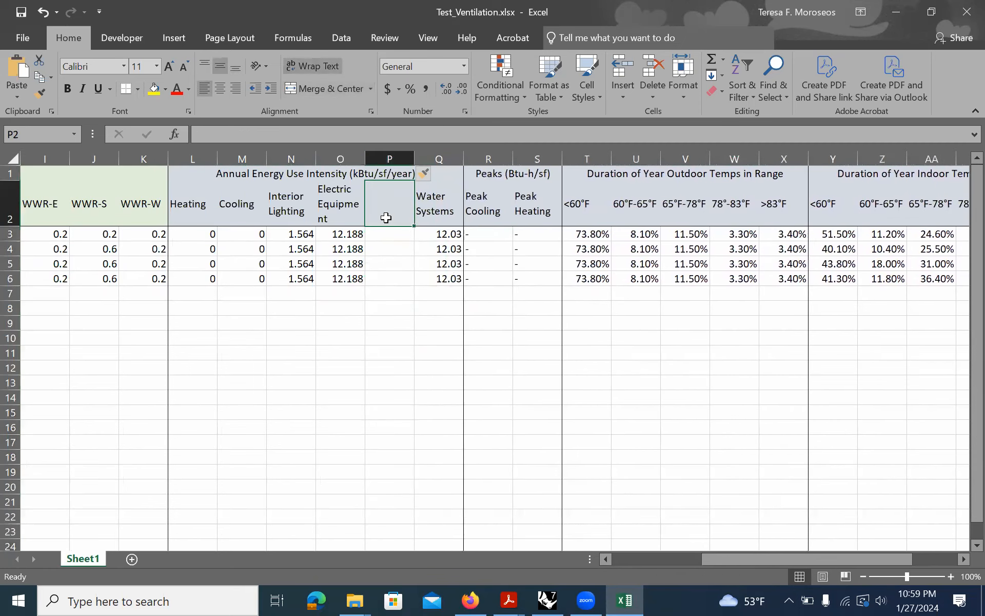
type("Fan")
key("Return")
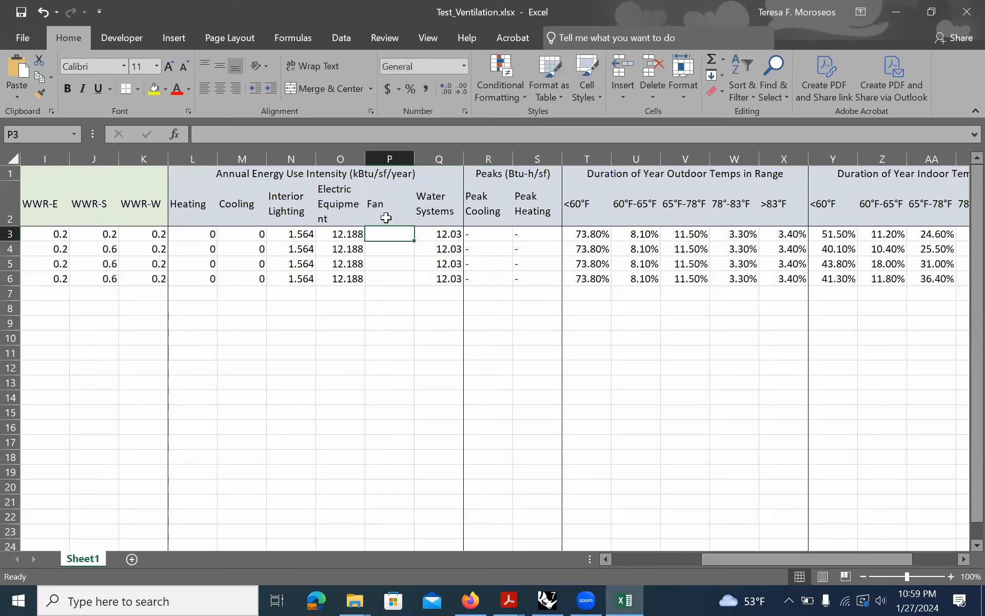
Enter 0 in cells P3 to P6 of the Fan column and save the workbook.
type("0")
key("Return")
type("0")
key("Return")
type("0")
key("Return")
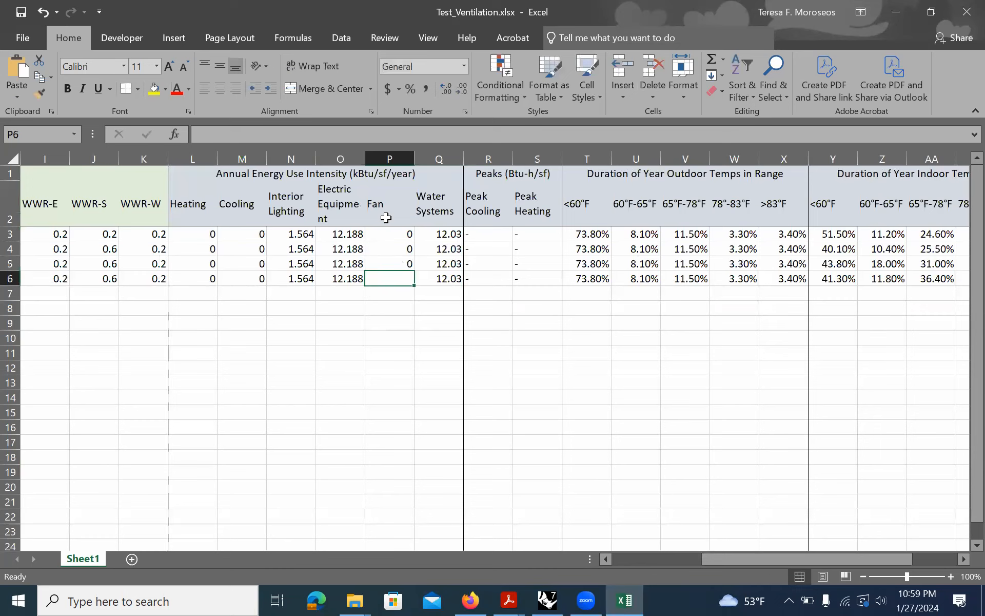
type("0")
key("Return")
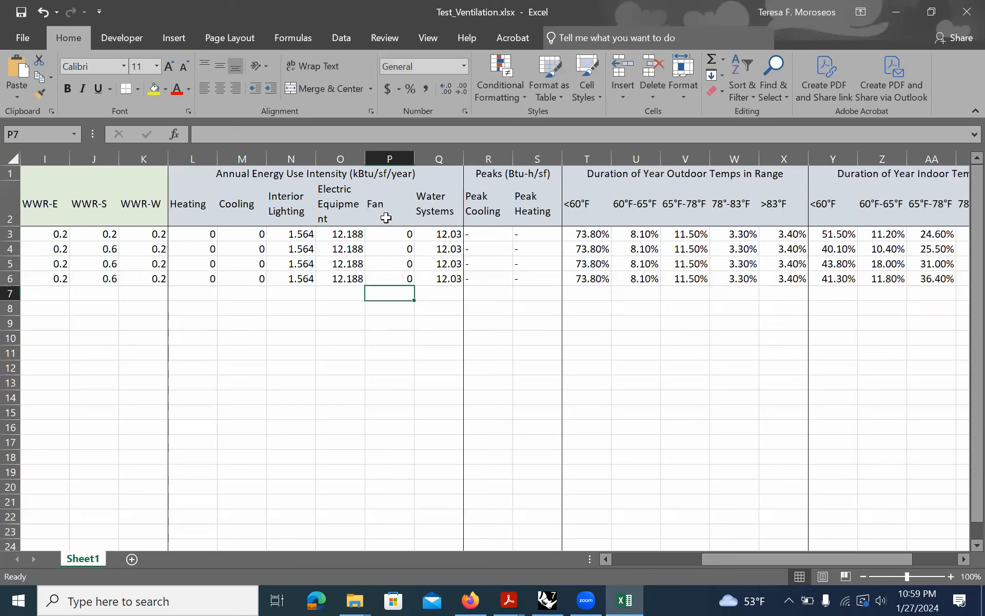
left_click(20, 13)
Switch to Grasshopper and write the results for simulation number 4 to the Excel workbook again.
left_click(544, 597)
left_click(546, 598)
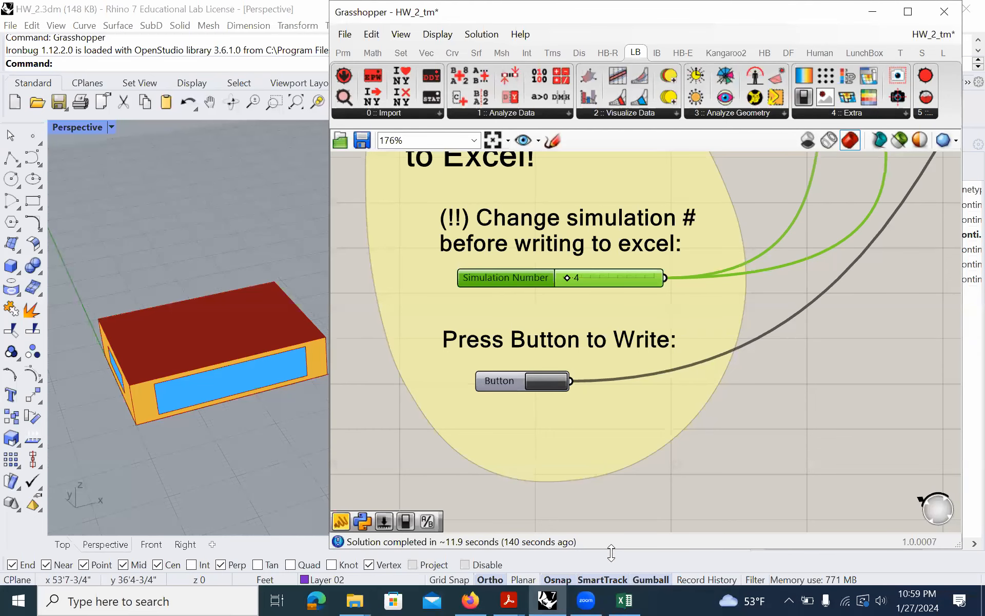
left_click(634, 597)
left_click(427, 384)
Examine row 7 of the results, checking the fan energy use and the share of indoor temperatures above 83°F.
left_click_drag(190, 293, 429, 293)
left_click(395, 396)
left_click_drag(709, 560, 688, 557)
left_click(546, 290)
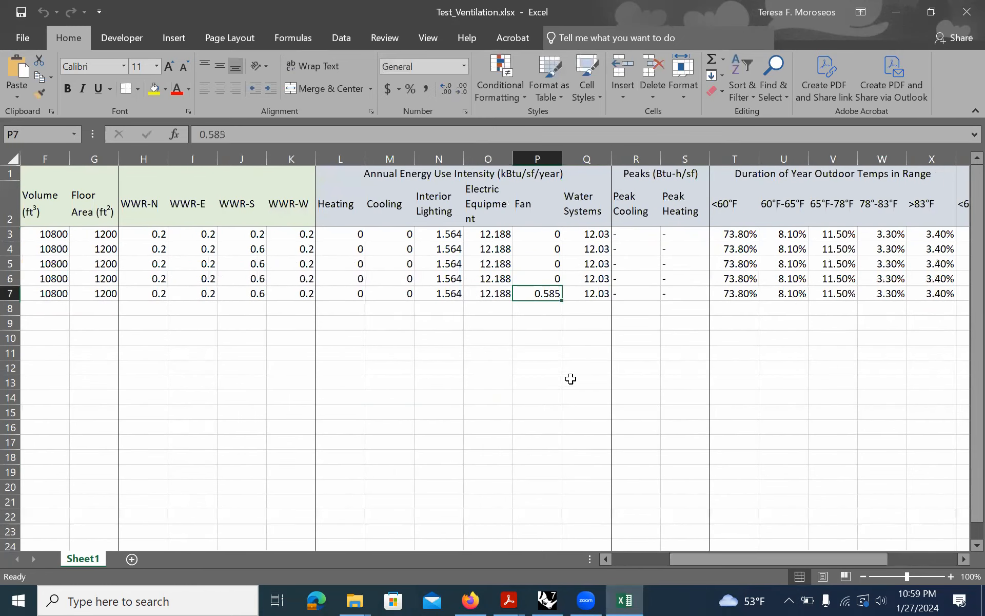
left_click_drag(739, 560, 863, 564)
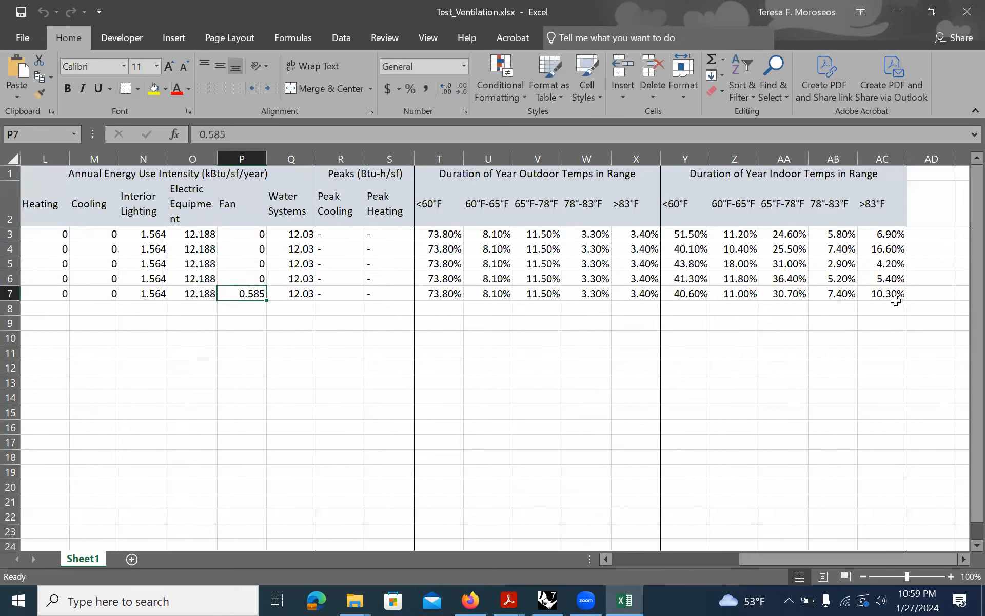
left_click(897, 296)
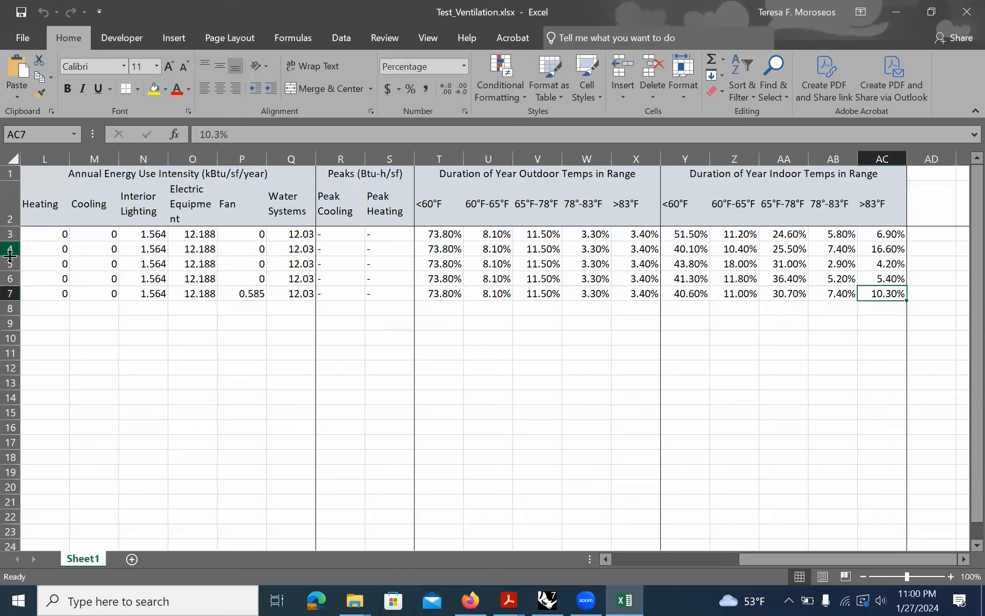
Highlight row 6 in yellow and compare its share of indoor temperatures above 83°F with row 7.
left_click(10, 279)
left_click(153, 89)
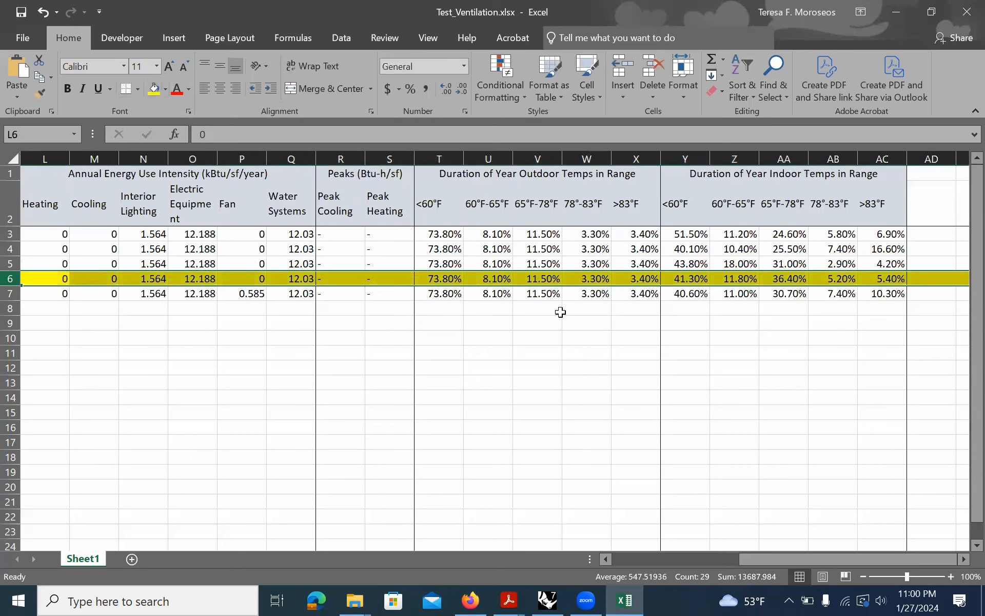
left_click(784, 426)
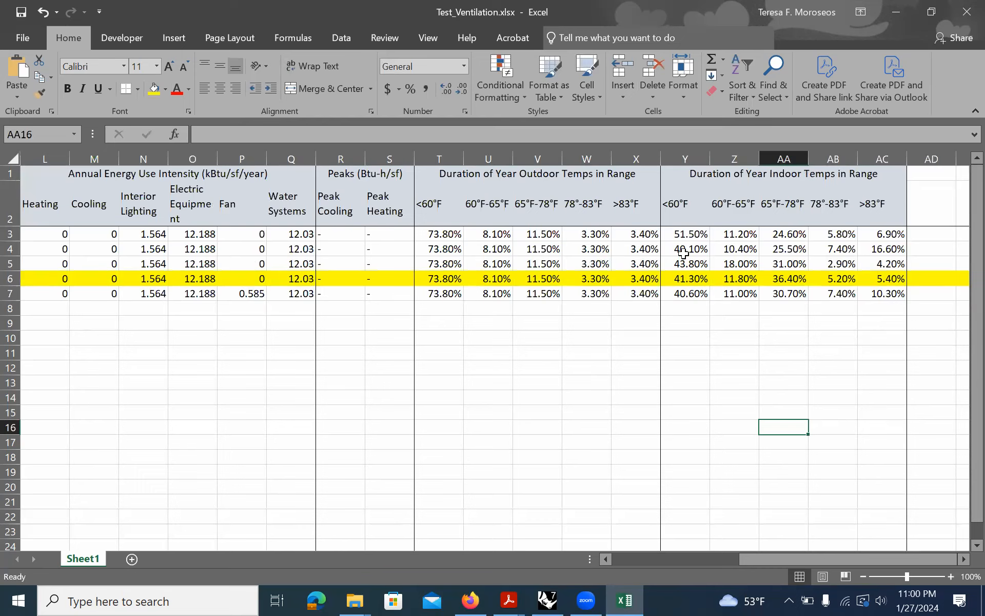
left_click(882, 278)
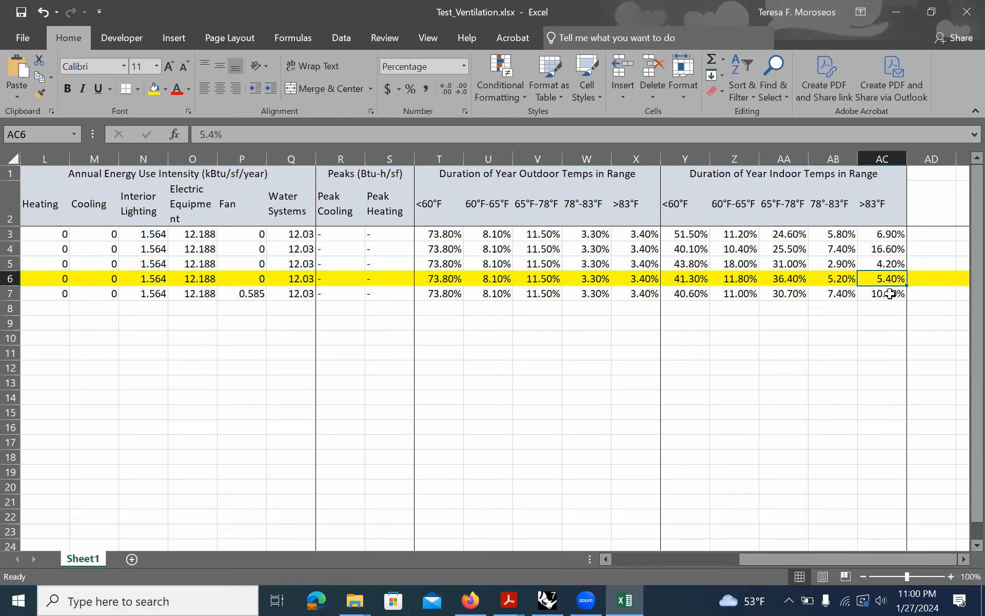
Compare the shares above 83°F in cells AC6 and AC7 and examine the row 7 indoor temperature distribution in Y7:AC7.
left_click(890, 294)
left_click(891, 279)
left_click(896, 293)
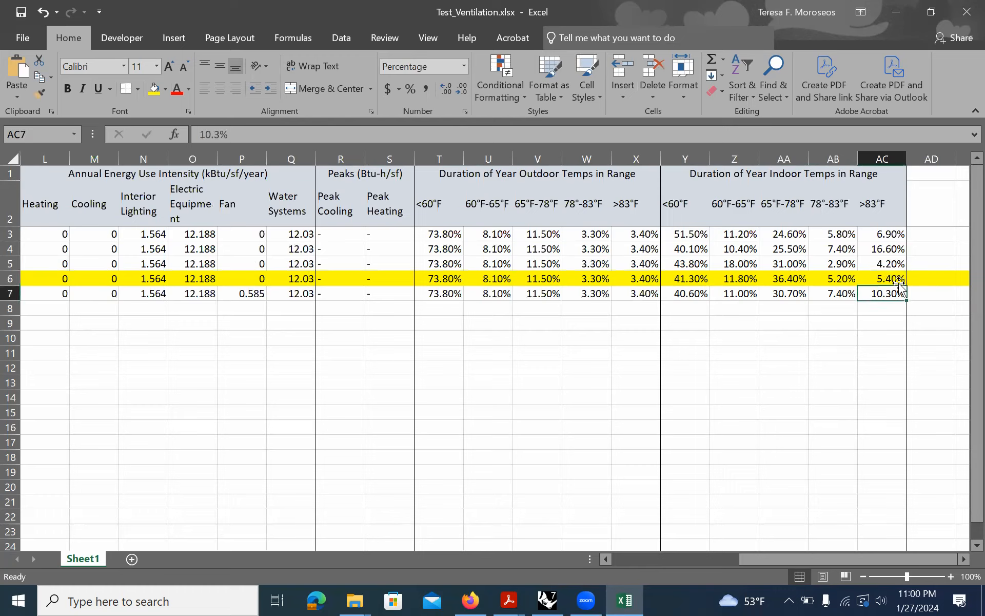
left_click(891, 278)
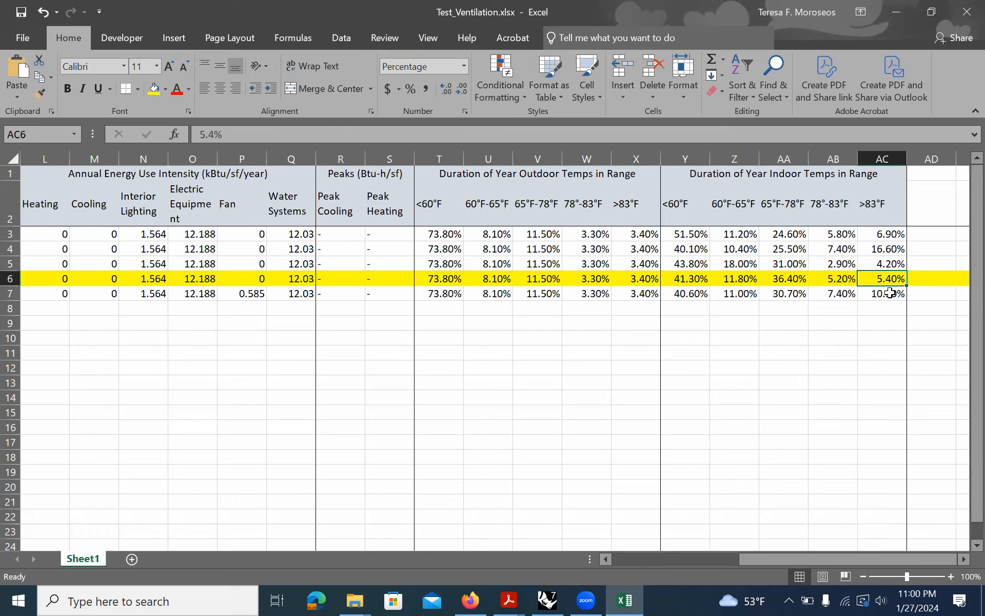
left_click(890, 293)
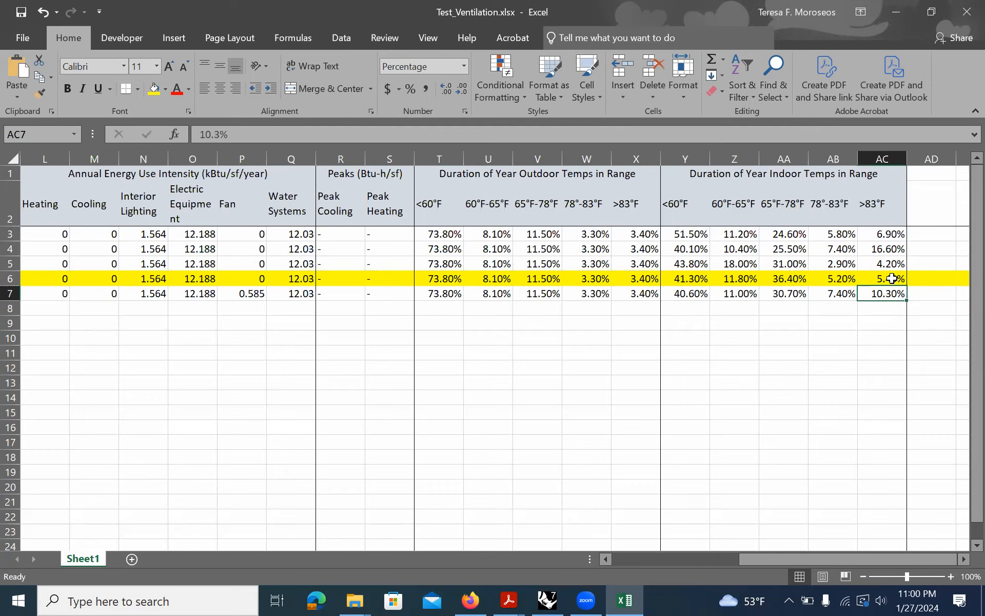
left_click(892, 278)
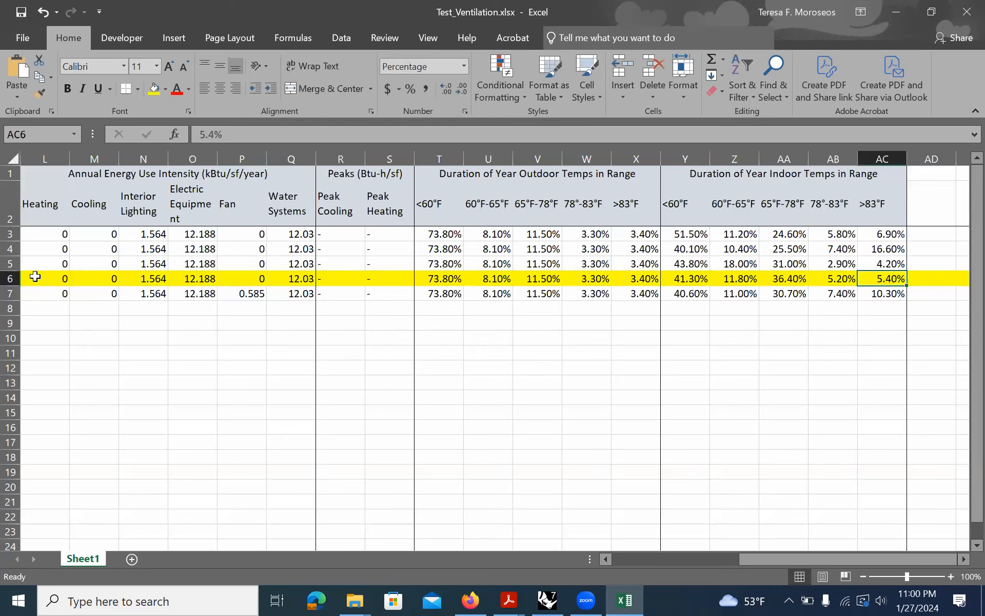
left_click_drag(900, 293, 686, 293)
left_click_drag(771, 293, 687, 295)
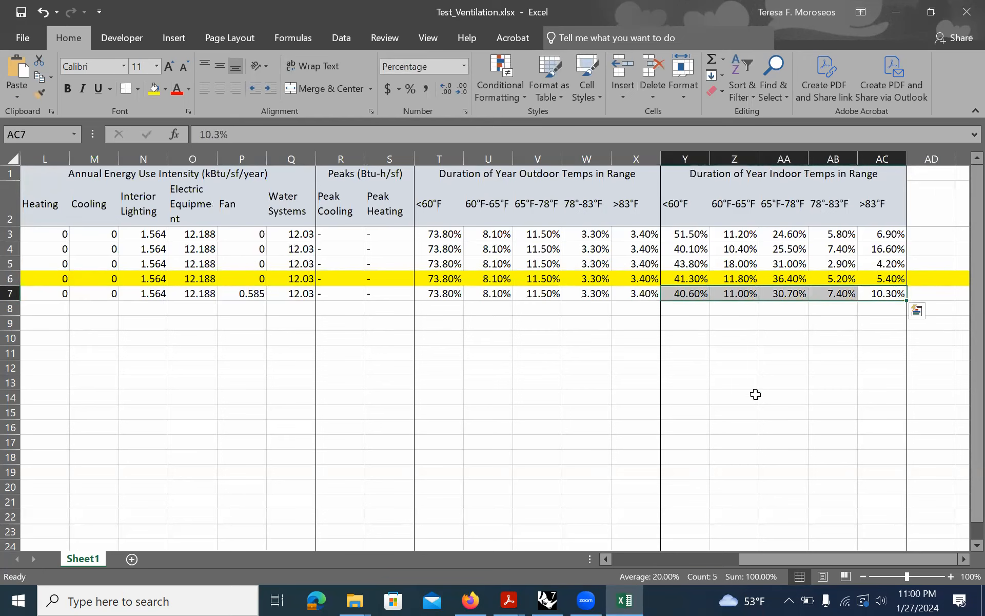
left_click(771, 369)
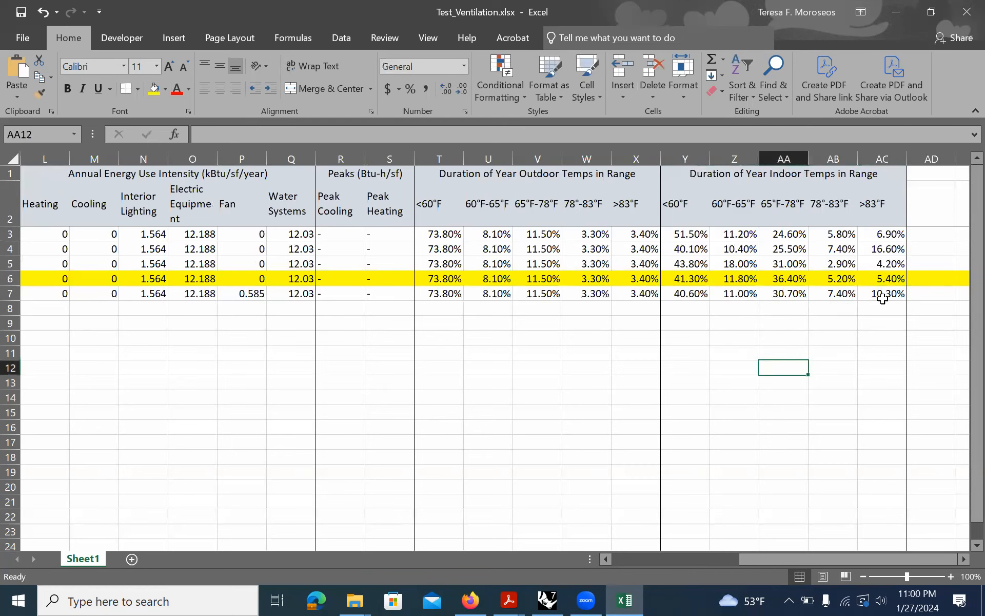
left_click(887, 294)
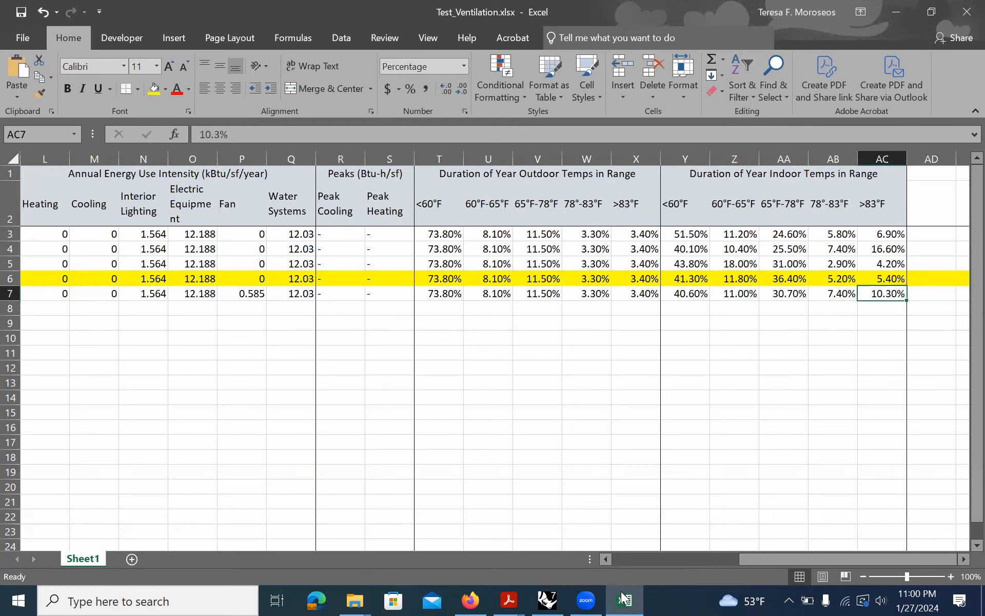
Switch to Grasshopper, examine the 600 cfm flow rate feeding HB Fan Ventilation, and move its LB Unit Converter slightly closer to that component.
left_click(547, 600)
scroll(781, 397, "down", 5)
right_click_drag(545, 332, 585, 323)
scroll(606, 298, "up", 2)
scroll(607, 298, "up", 3)
left_click(609, 301)
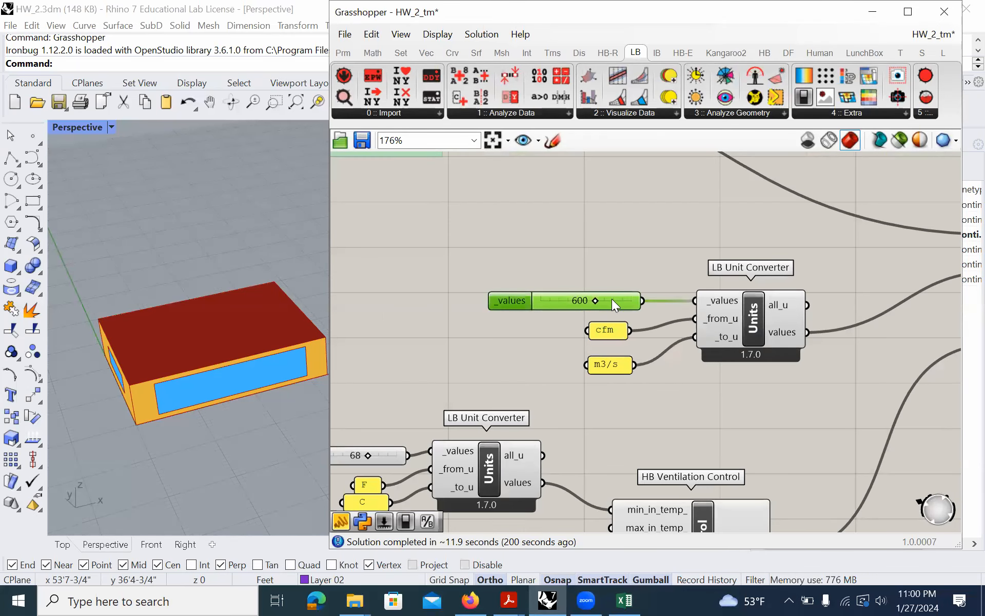
scroll(669, 286, "down", 2)
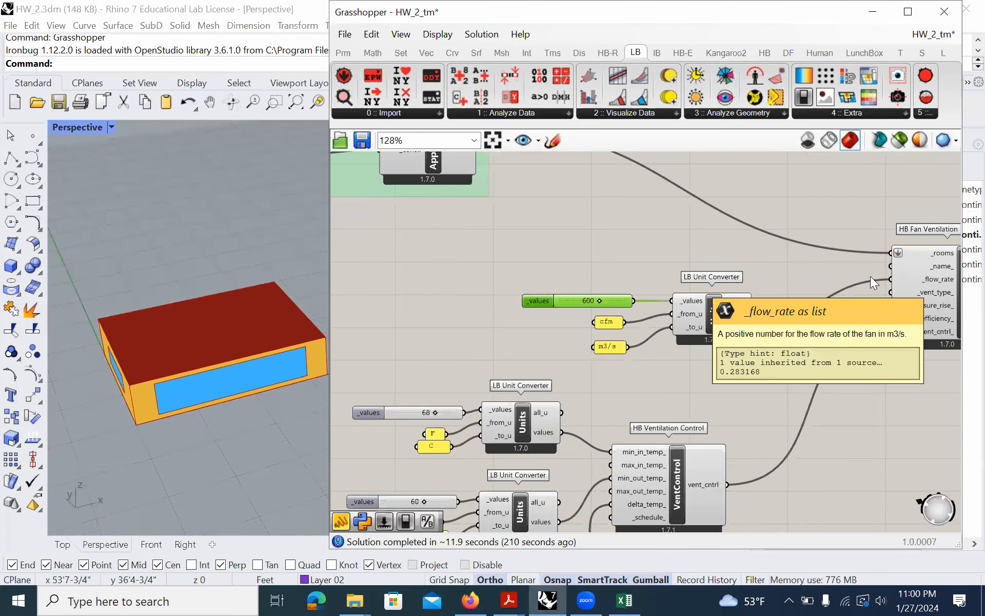
mouse_move(603, 303)
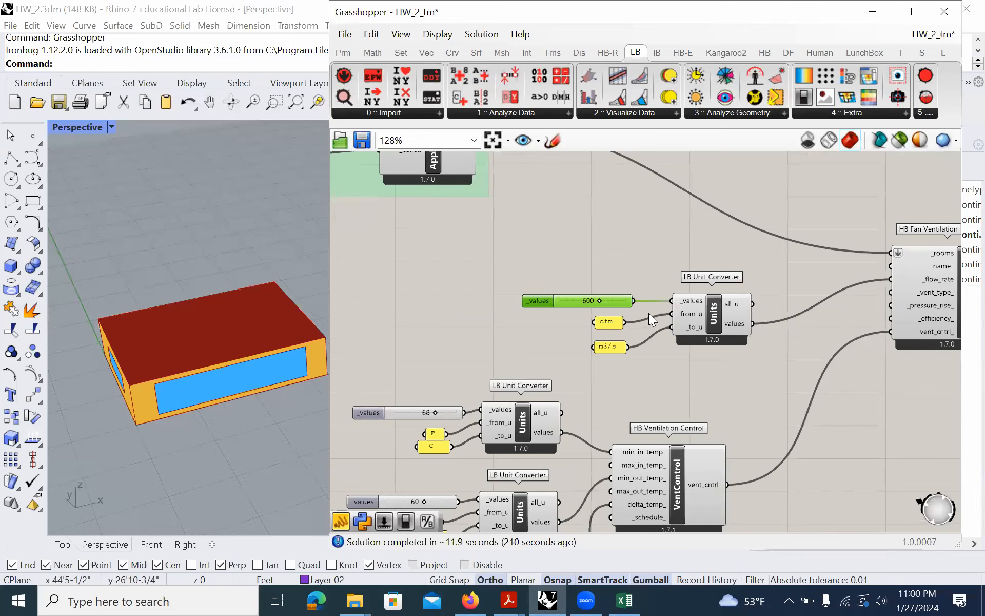
right_click_drag(857, 298, 737, 295)
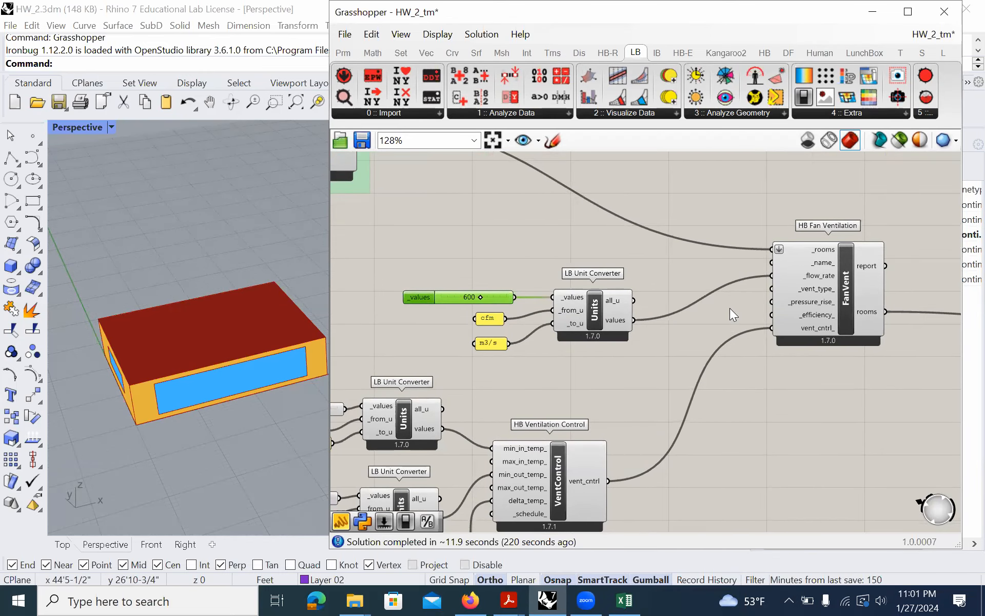
left_click_drag(610, 317, 631, 317)
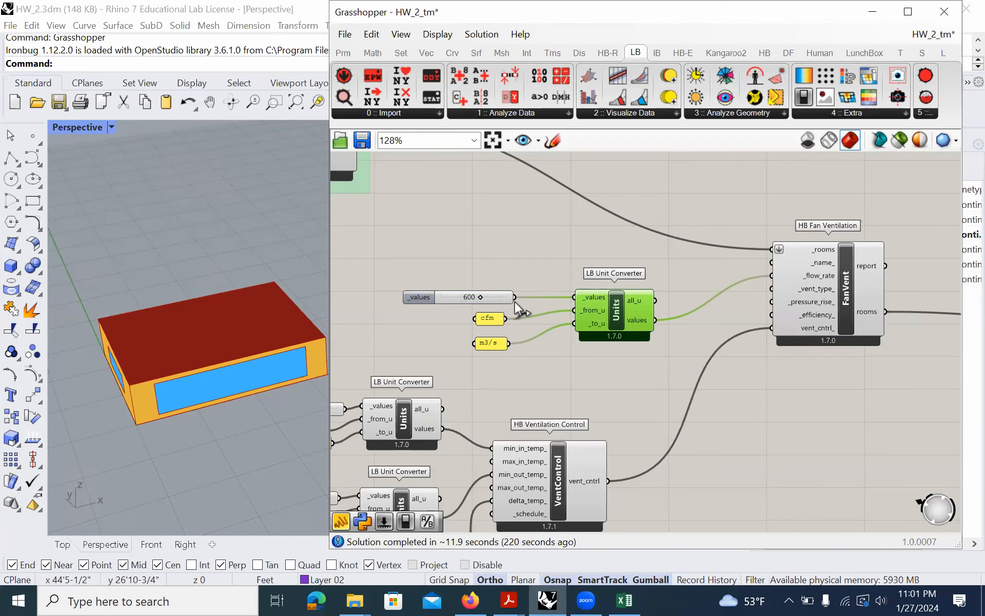
Switch to Excel and compare the indoor temperature ranges of row 7 with row 4, and the shares above 83°F in rows 5 to 7.
left_click(625, 599)
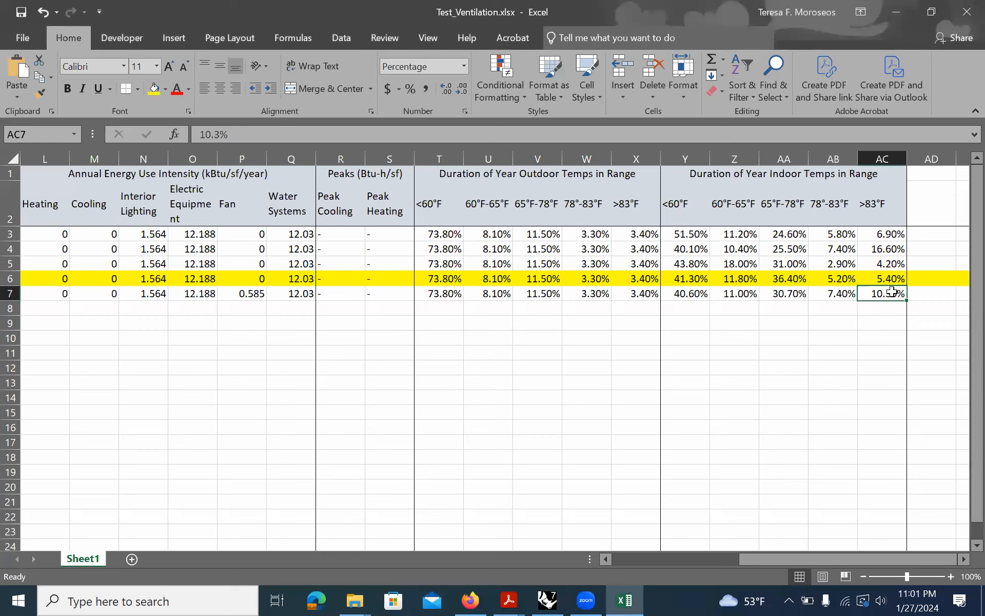
left_click_drag(686, 292, 892, 294)
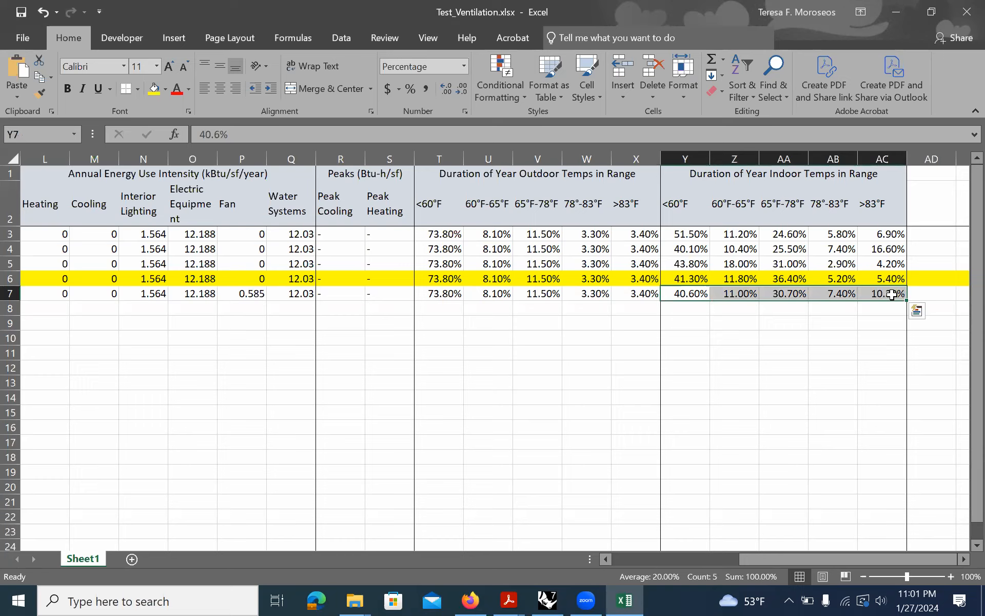
left_click(892, 293)
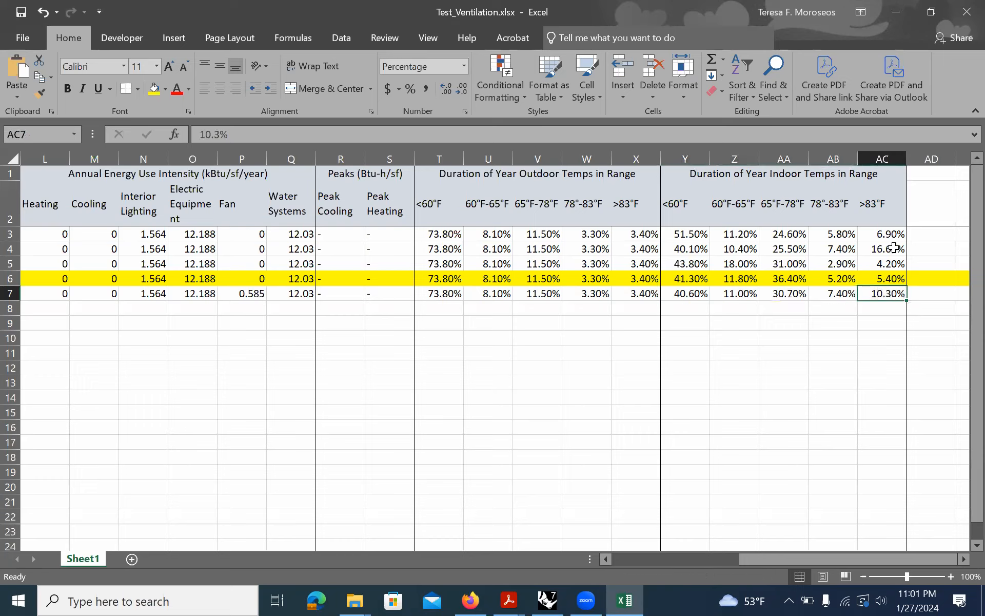
left_click_drag(894, 249, 680, 249)
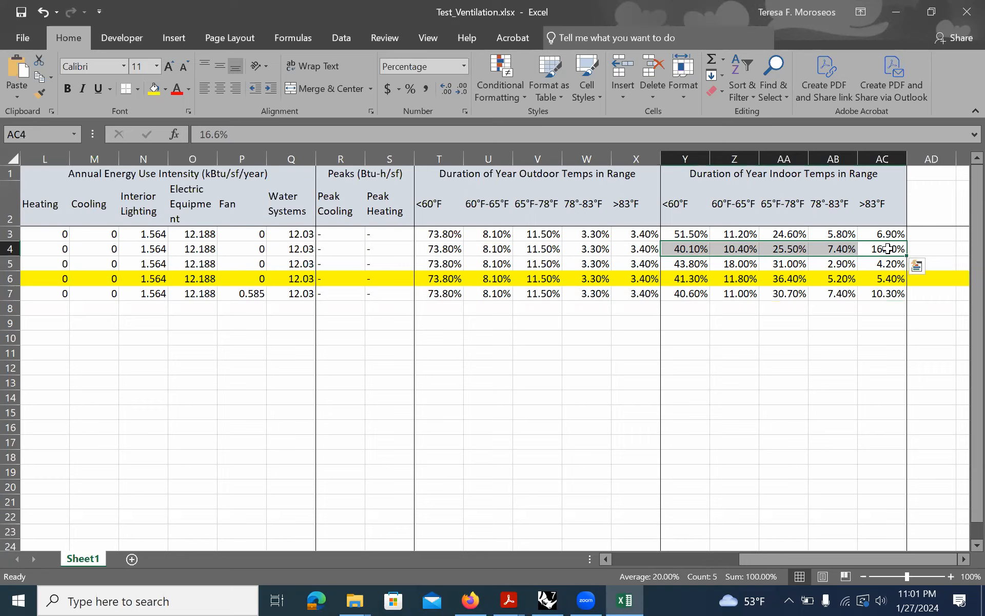
left_click_drag(889, 262, 890, 274)
left_click(882, 295)
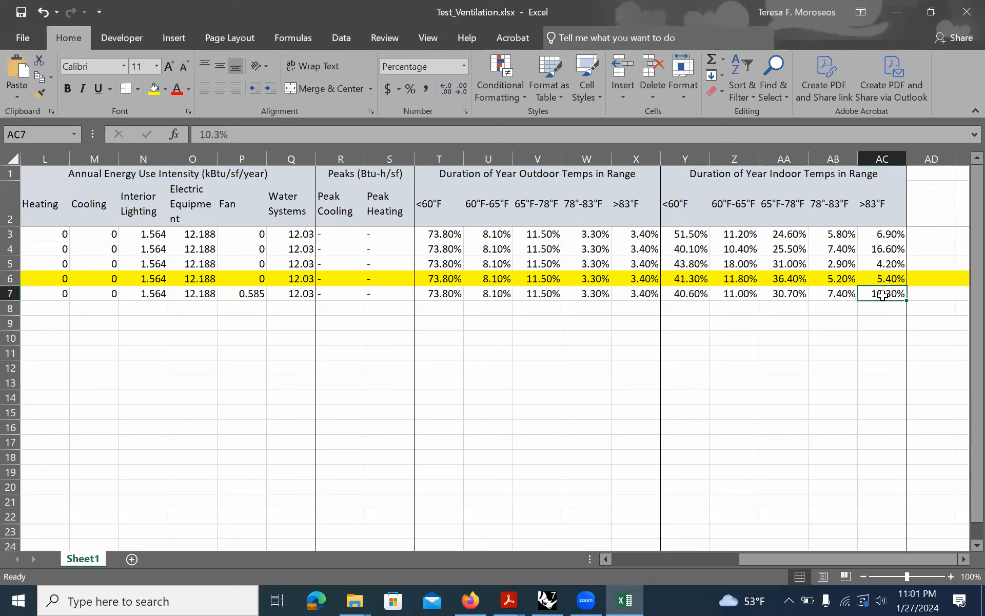
left_click_drag(679, 298, 882, 296)
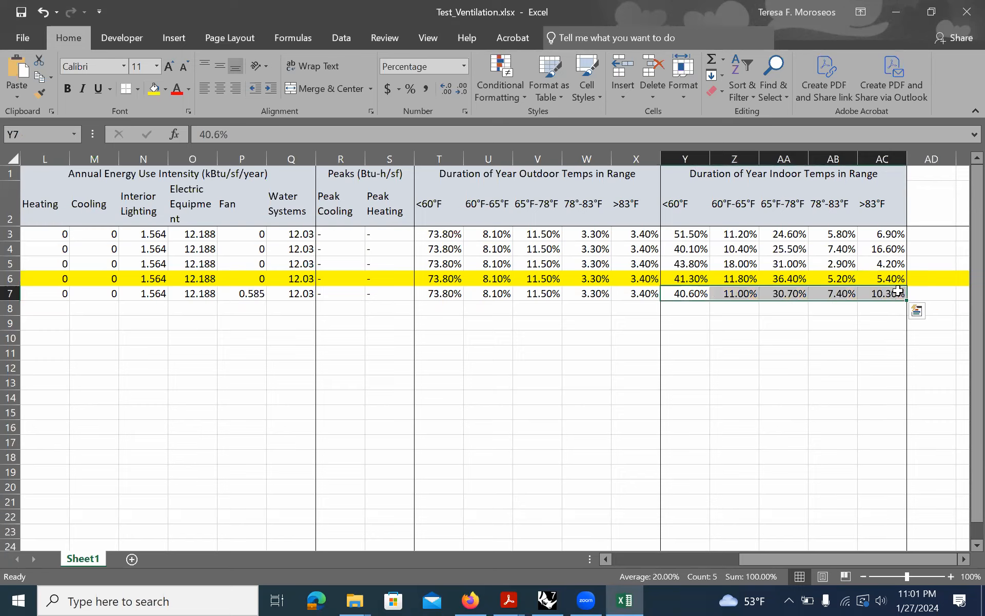
left_click(693, 364)
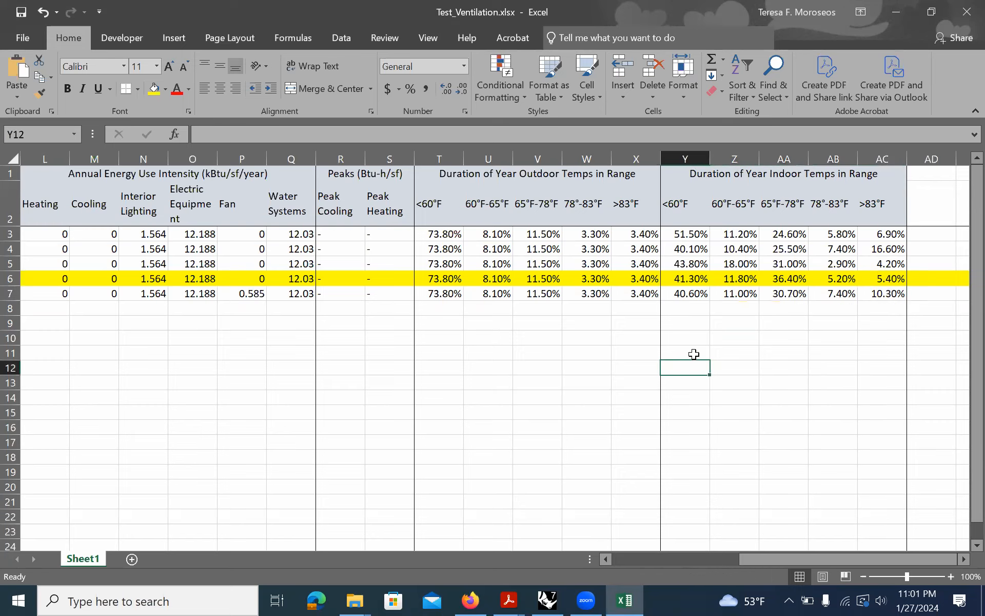